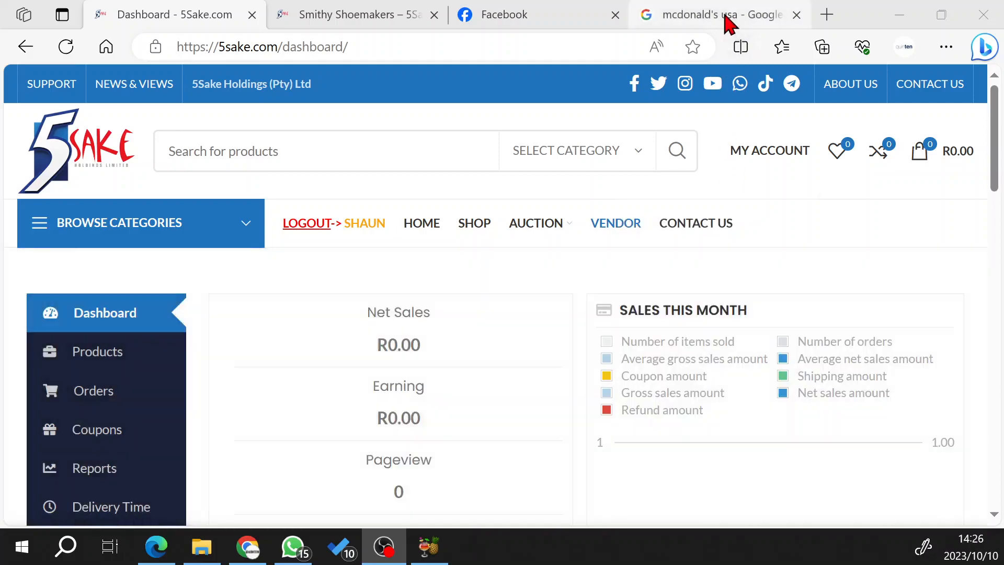
Examine the Google results for "mcdonald's usa", including the main listing's title, description and sublinks.
{"action": "left_click", "coordinate": [726, 15]}
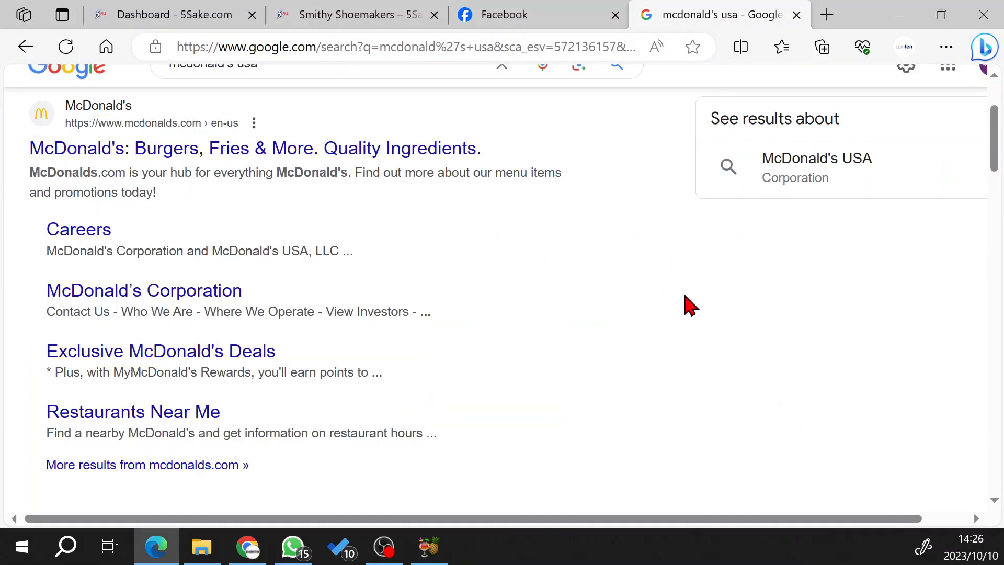
{"action": "scroll", "coordinate": [684, 306], "scroll_direction": "up", "scroll_amount": 2}
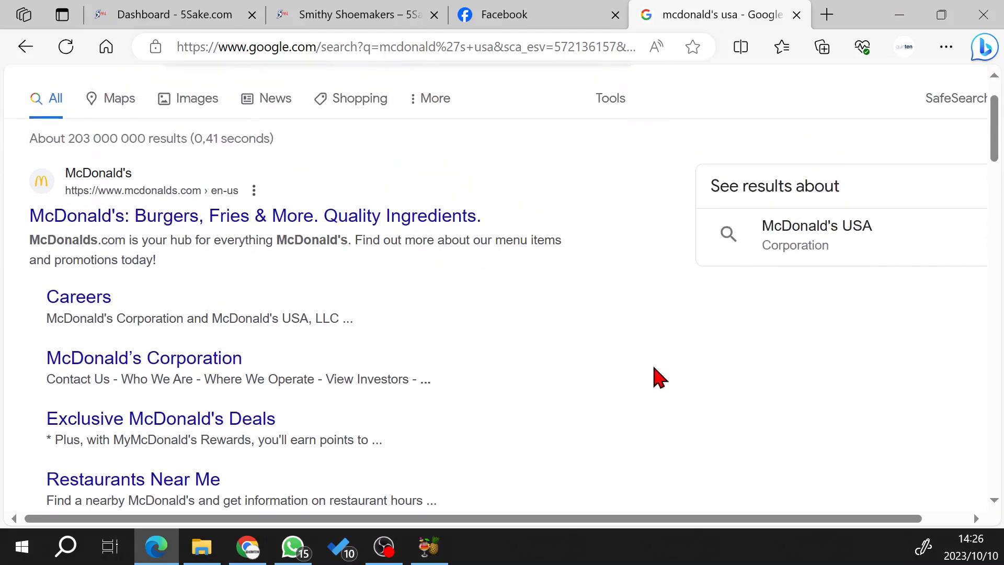
{"action": "scroll", "coordinate": [653, 364], "scroll_direction": "down", "scroll_amount": 2}
{"action": "scroll", "coordinate": [653, 365], "scroll_direction": "down", "scroll_amount": 1}
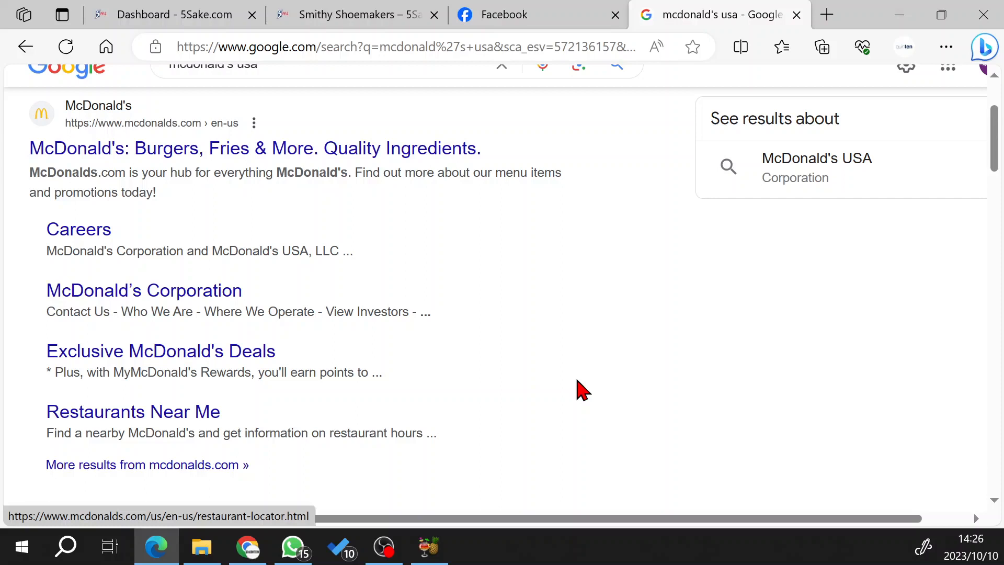
{"action": "scroll", "coordinate": [394, 298], "scroll_direction": "up", "scroll_amount": 3}
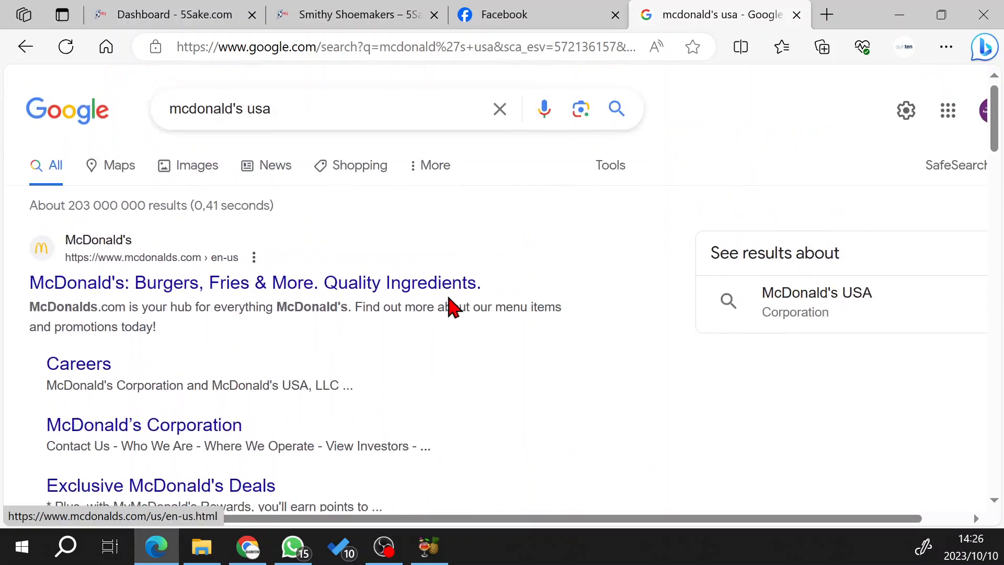
{"action": "scroll", "coordinate": [447, 304], "scroll_direction": "down", "scroll_amount": 3}
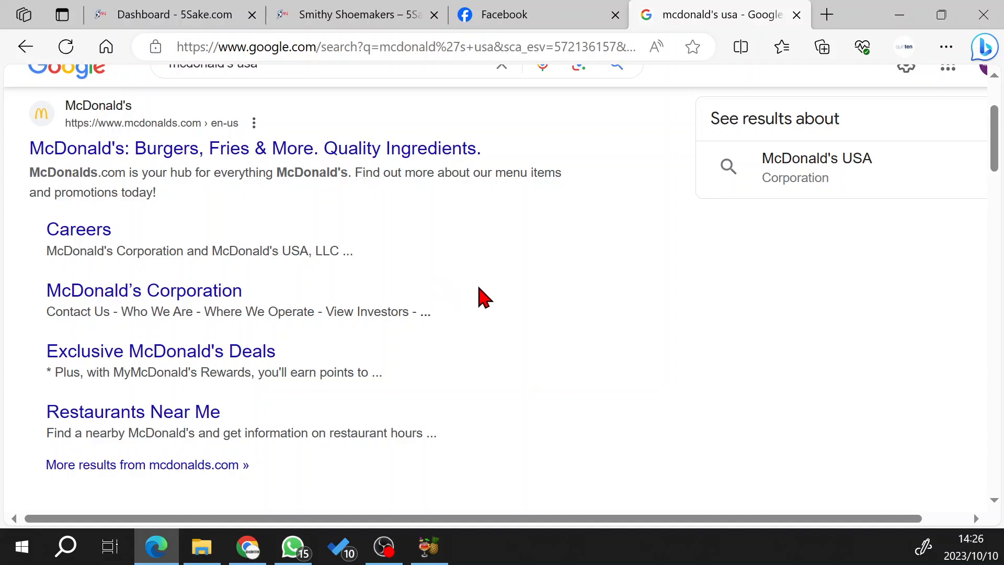
{"action": "scroll", "coordinate": [457, 303], "scroll_direction": "down", "scroll_amount": 8}
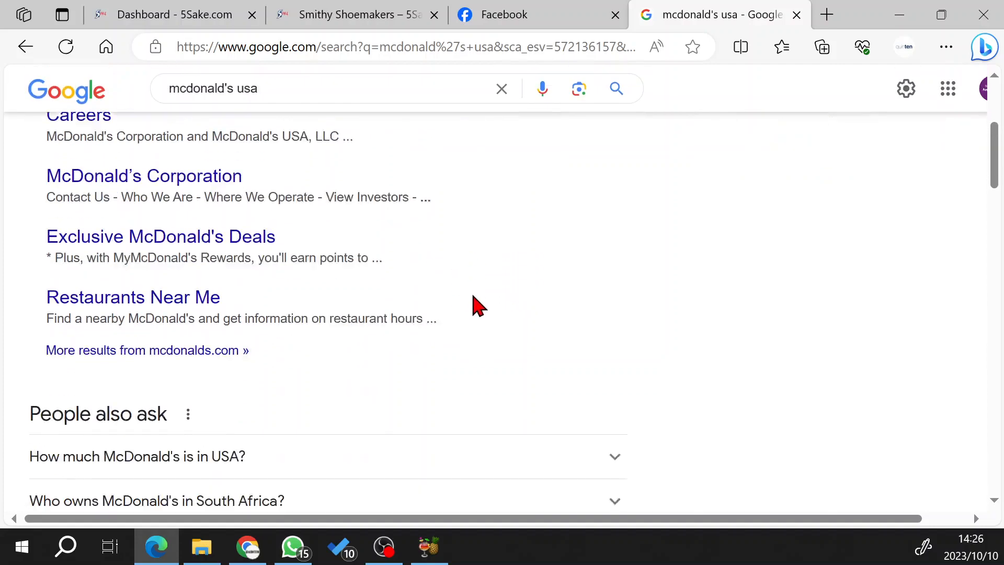
{"action": "scroll", "coordinate": [753, 338], "scroll_direction": "down", "scroll_amount": 4}
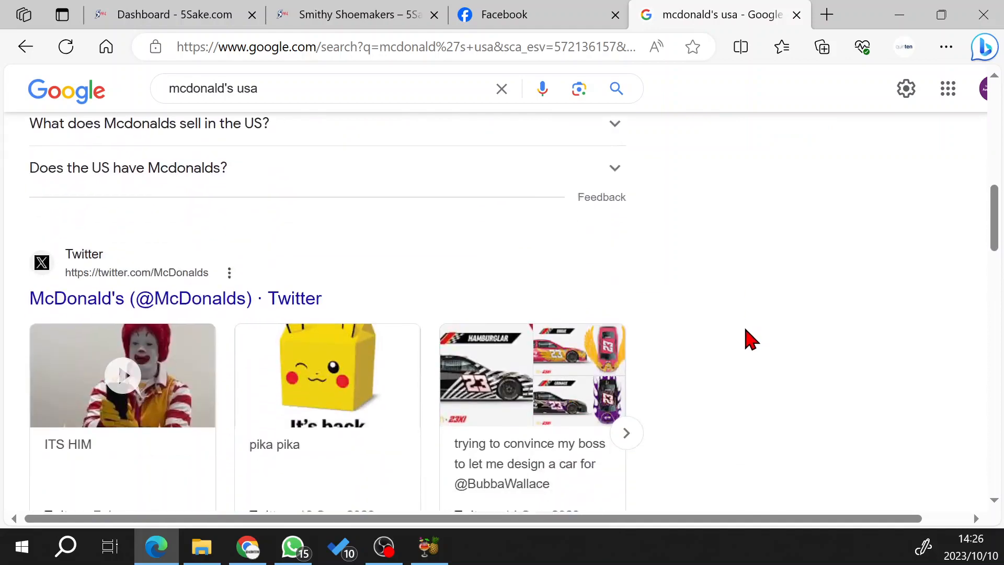
{"action": "scroll", "coordinate": [750, 339], "scroll_direction": "up", "scroll_amount": 11}
{"action": "scroll", "coordinate": [751, 339], "scroll_direction": "up", "scroll_amount": 2}
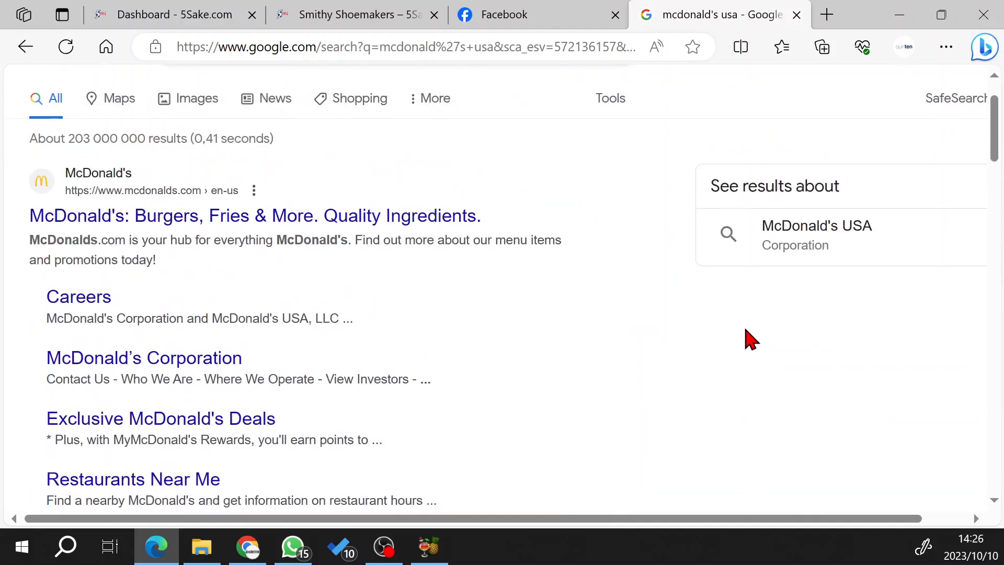
{"action": "scroll", "coordinate": [659, 324], "scroll_direction": "down", "scroll_amount": 1}
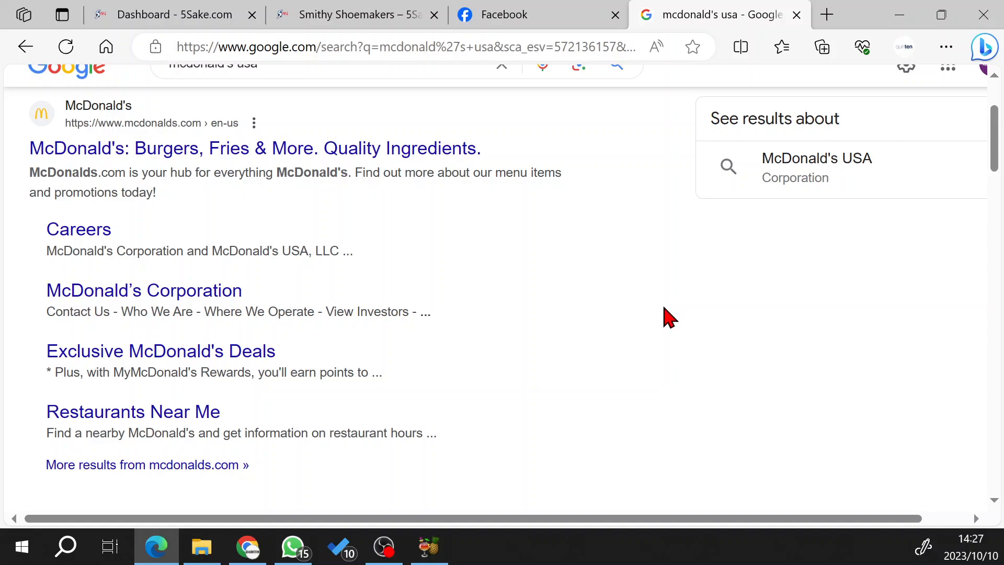
{"action": "scroll", "coordinate": [675, 313], "scroll_direction": "up", "scroll_amount": 1}
{"action": "scroll", "coordinate": [669, 319], "scroll_direction": "down", "scroll_amount": 1}
Return to the 5Sake vendor dashboard and open the Store SEO settings.
{"action": "left_click", "coordinate": [173, 19]}
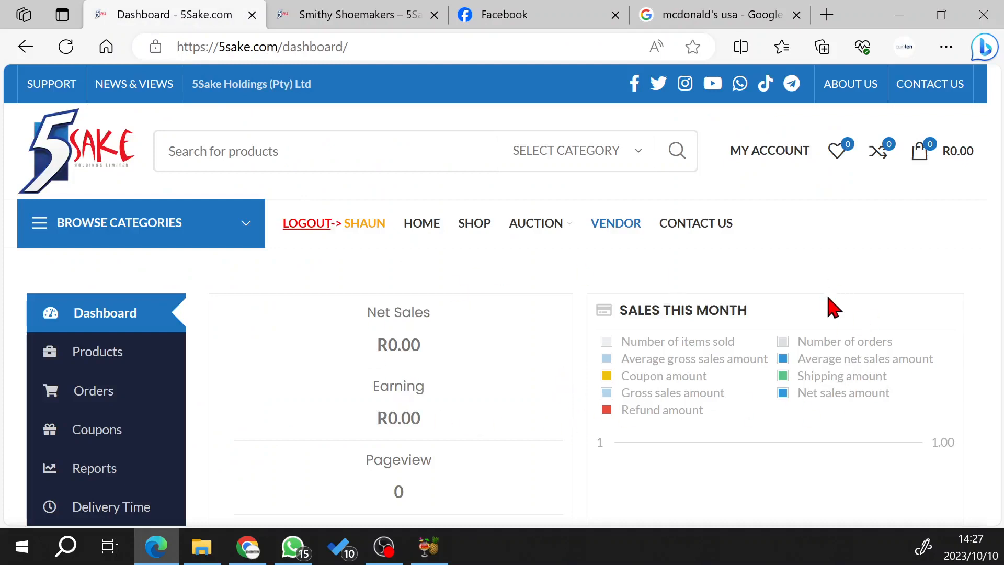
{"action": "scroll", "coordinate": [272, 378], "scroll_direction": "down", "scroll_amount": 6}
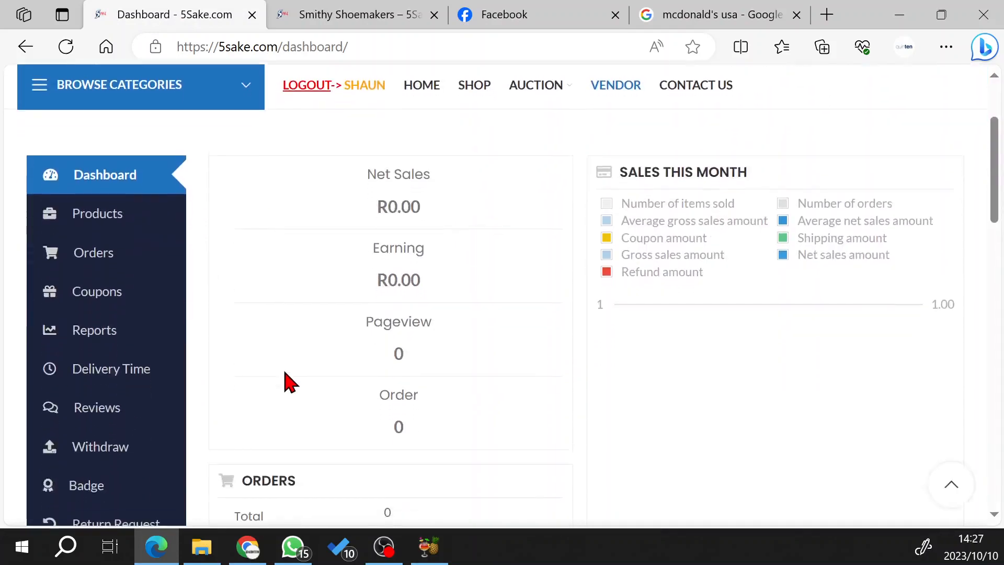
{"action": "scroll", "coordinate": [308, 395], "scroll_direction": "down", "scroll_amount": 4}
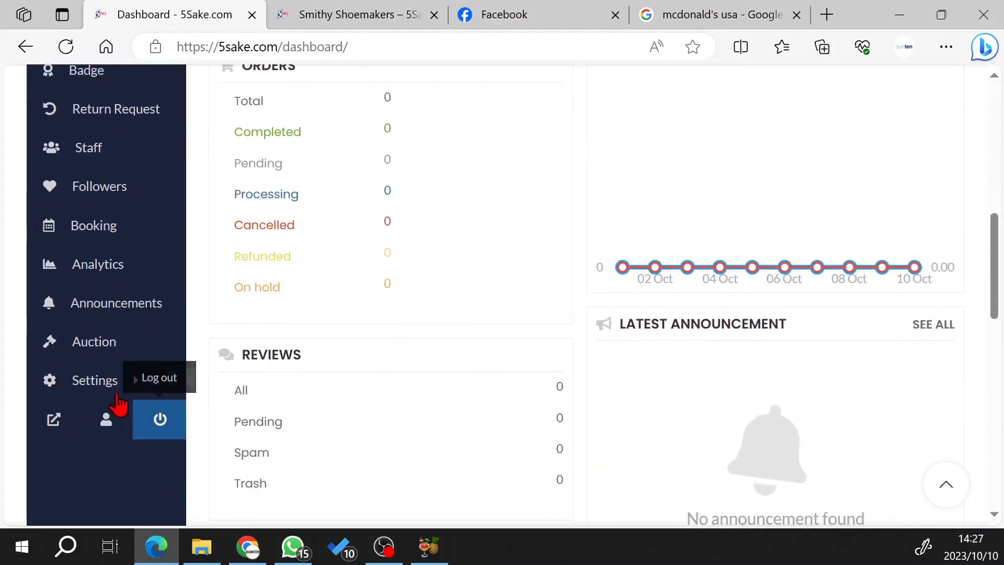
{"action": "mouse_move", "coordinate": [106, 393]}
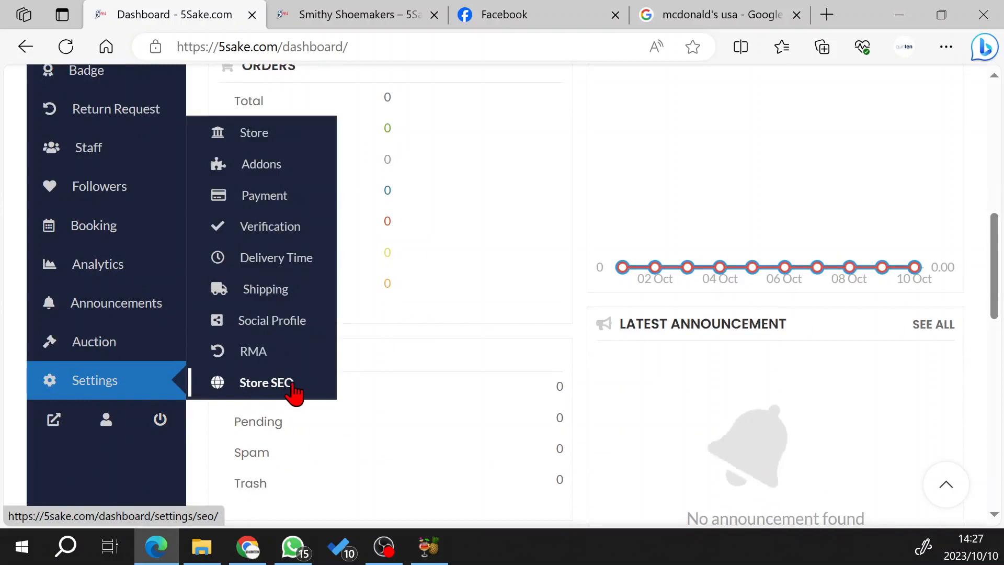
{"action": "left_click", "coordinate": [256, 390]}
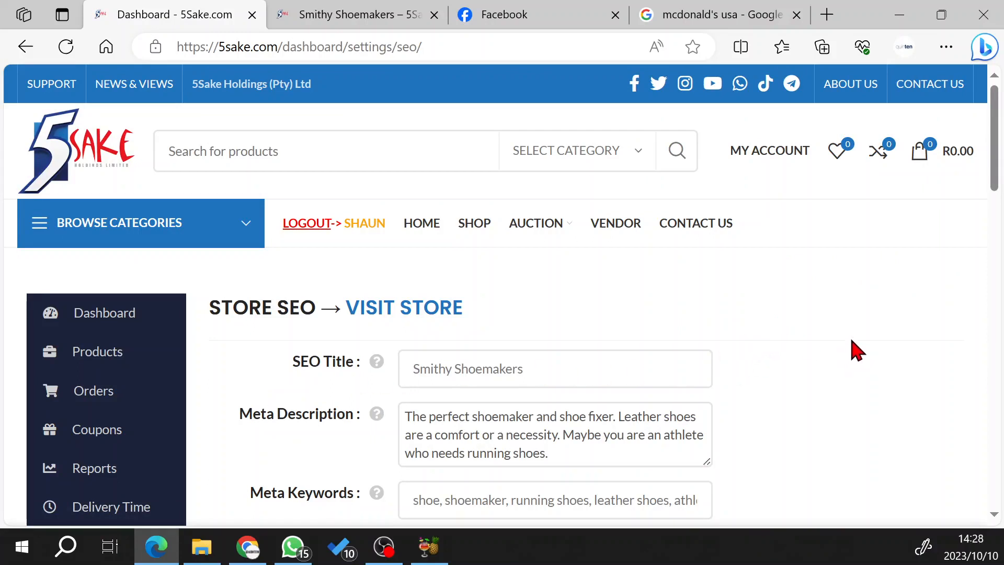
{"action": "scroll", "coordinate": [830, 333], "scroll_direction": "down", "scroll_amount": 3}
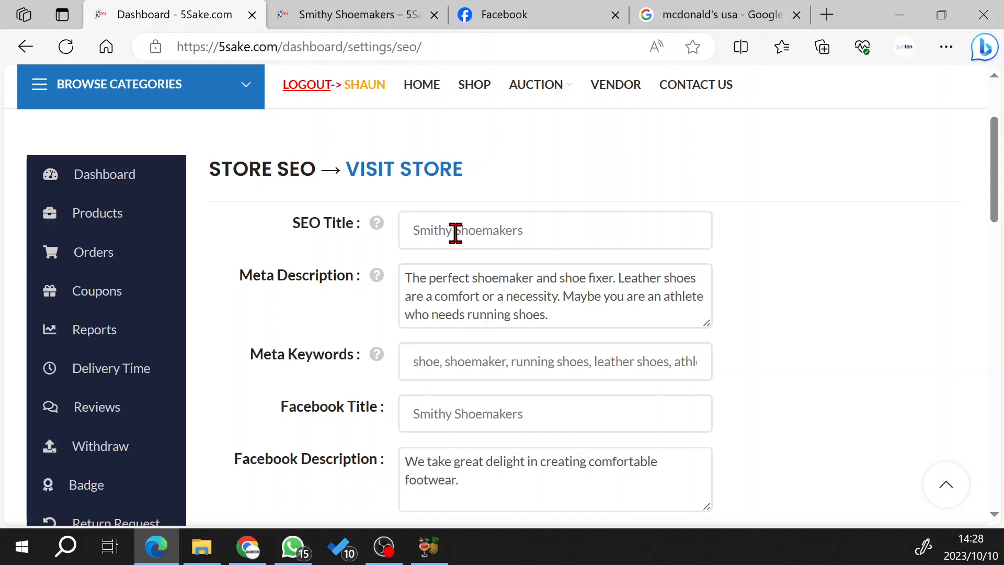
Compare the store's SEO title and meta description with the title and description of the McDonald's listing in Google.
{"action": "left_click", "coordinate": [712, 19]}
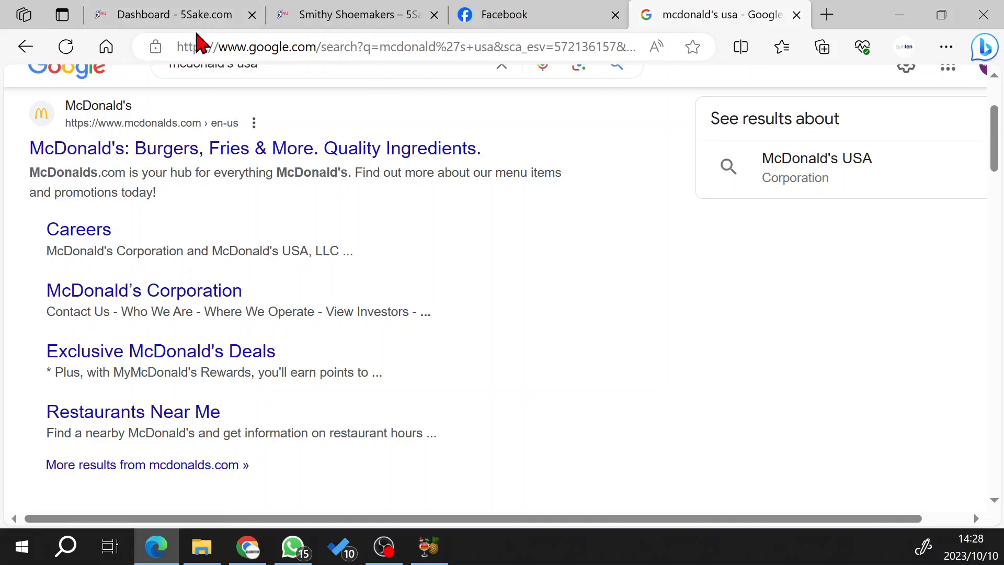
{"action": "left_click", "coordinate": [177, 16]}
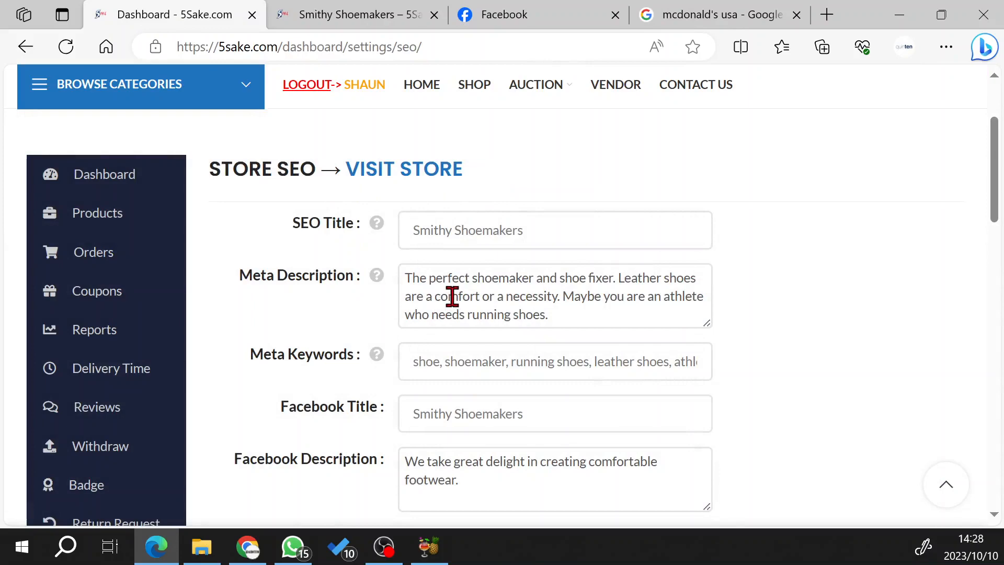
{"action": "left_click", "coordinate": [721, 17]}
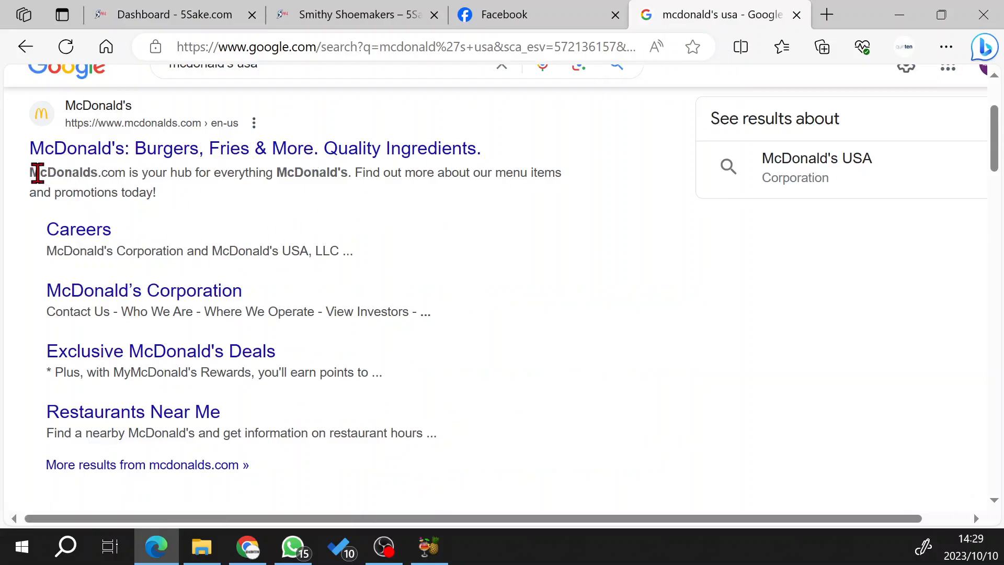
{"action": "left_click_drag", "start_coordinate": [30, 171], "coordinate": [173, 197]}
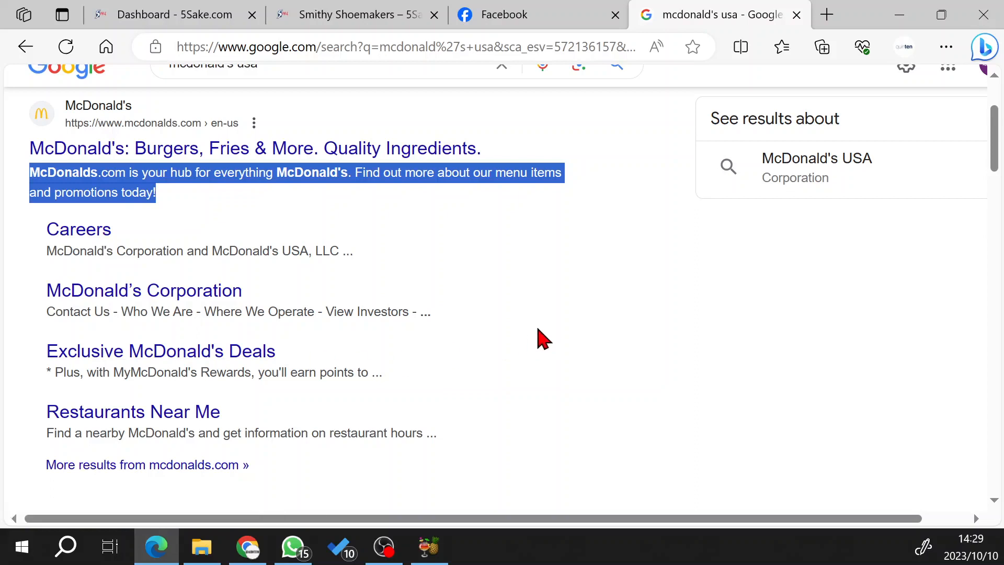
{"action": "left_click", "coordinate": [184, 35]}
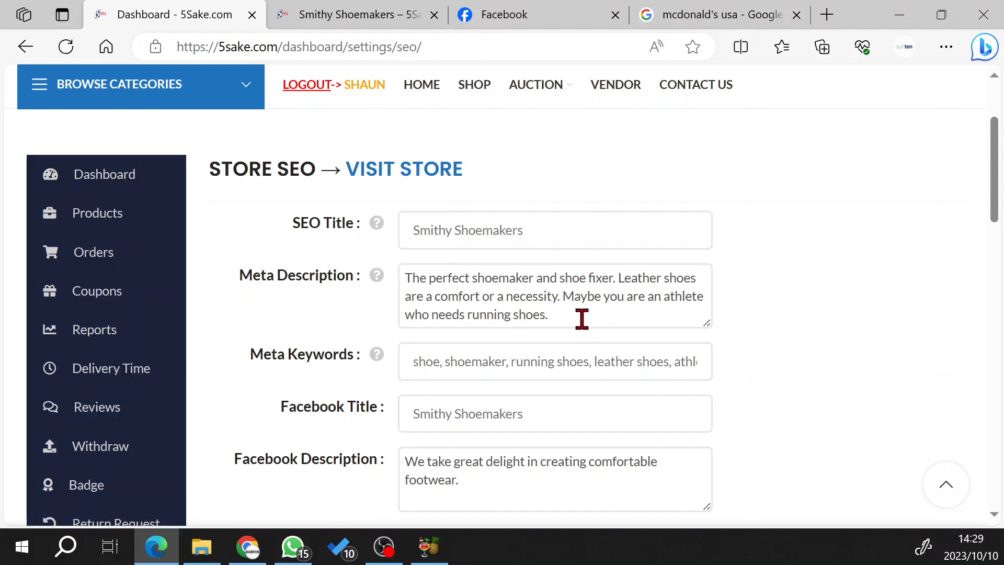
Examine the keywords within the meta description, highlighting shoemaker, shoe fixer, leather shoes, comfort, athlete and running shoes one by one.
{"action": "mouse_move", "coordinate": [377, 277]}
{"action": "double_click", "coordinate": [504, 281]}
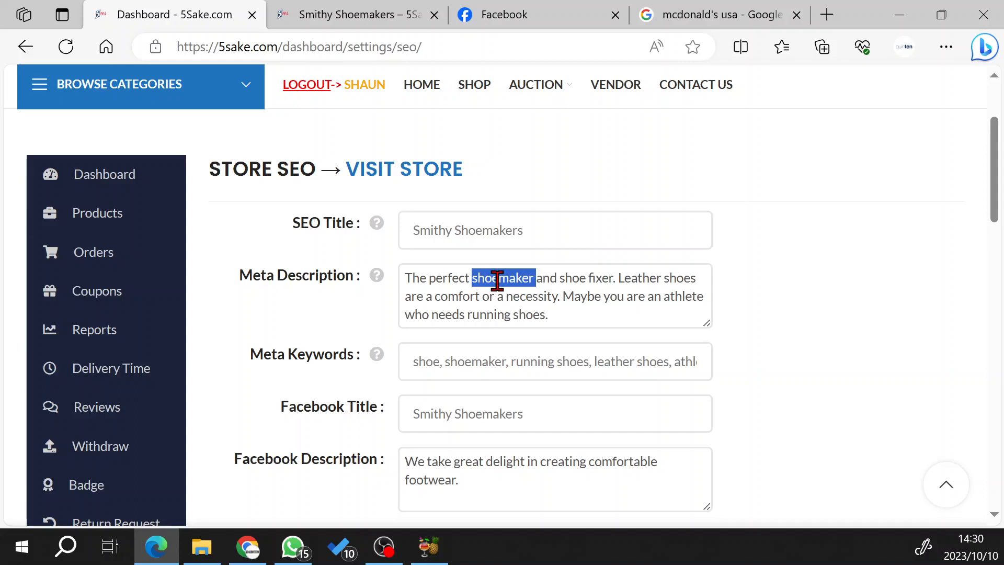
{"action": "double_click", "coordinate": [565, 278]}
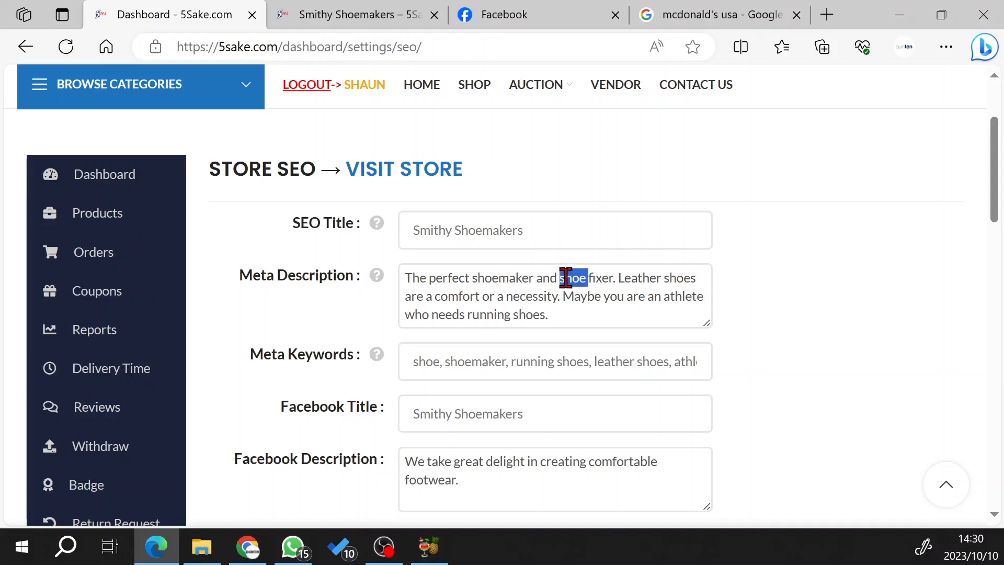
{"action": "left_click", "coordinate": [604, 279]}
{"action": "double_click", "coordinate": [603, 278]}
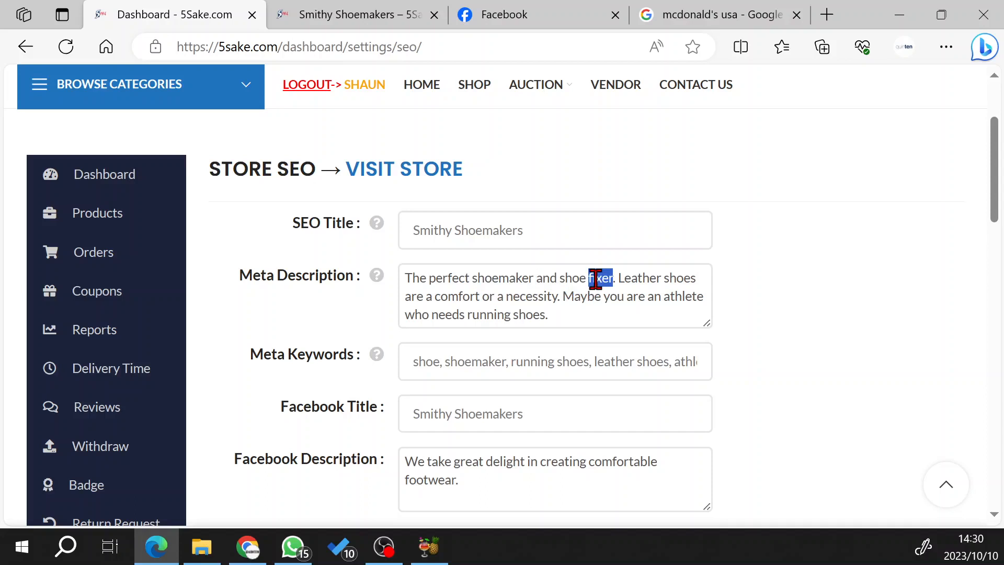
{"action": "left_click", "coordinate": [638, 278]}
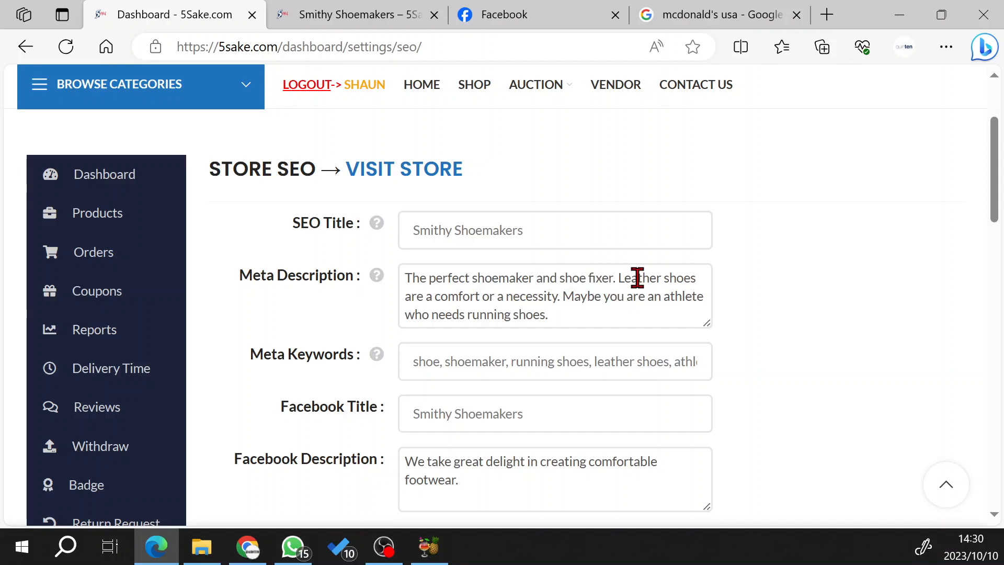
{"action": "double_click", "coordinate": [637, 278]}
{"action": "double_click", "coordinate": [683, 278]}
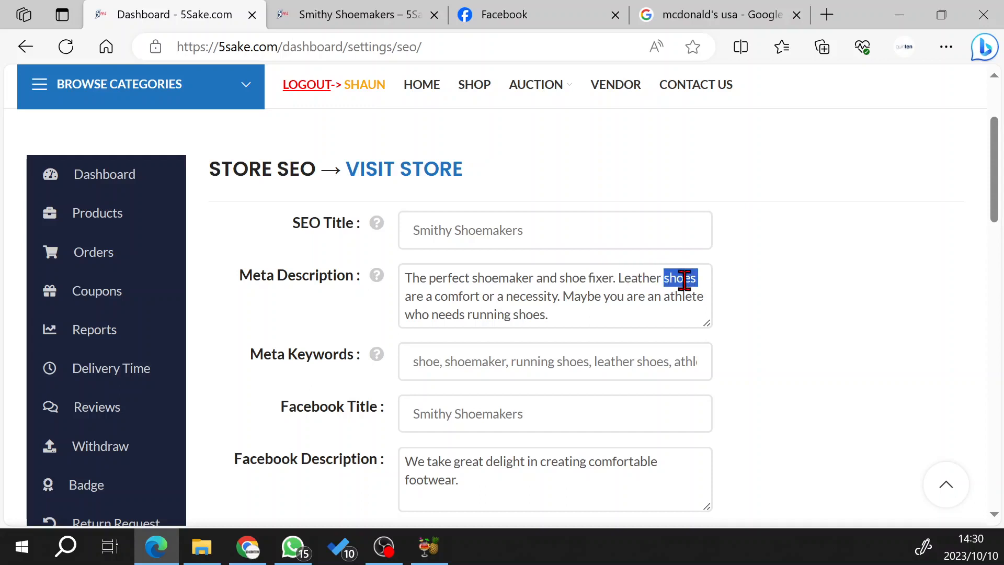
{"action": "double_click", "coordinate": [453, 297]}
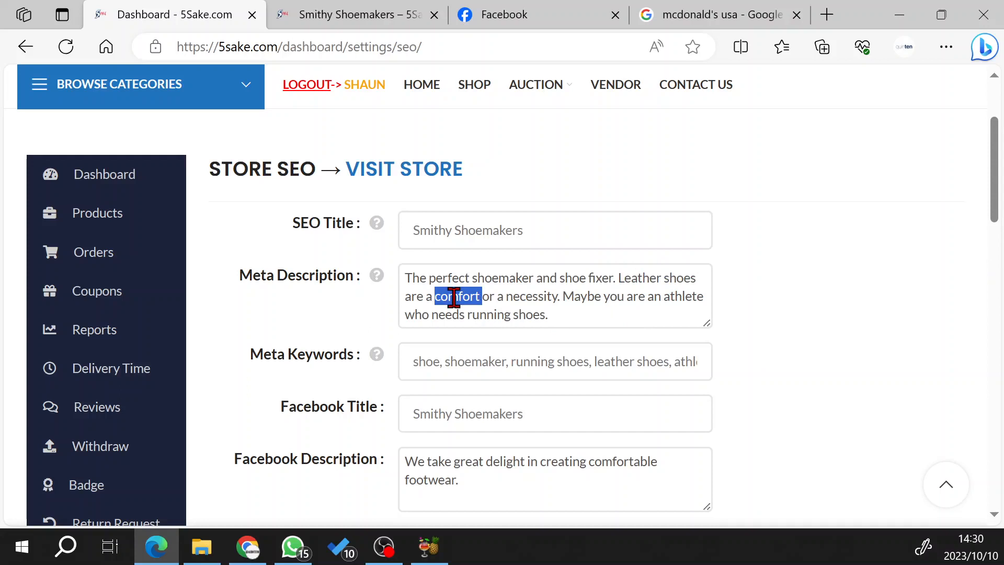
{"action": "double_click", "coordinate": [686, 298]}
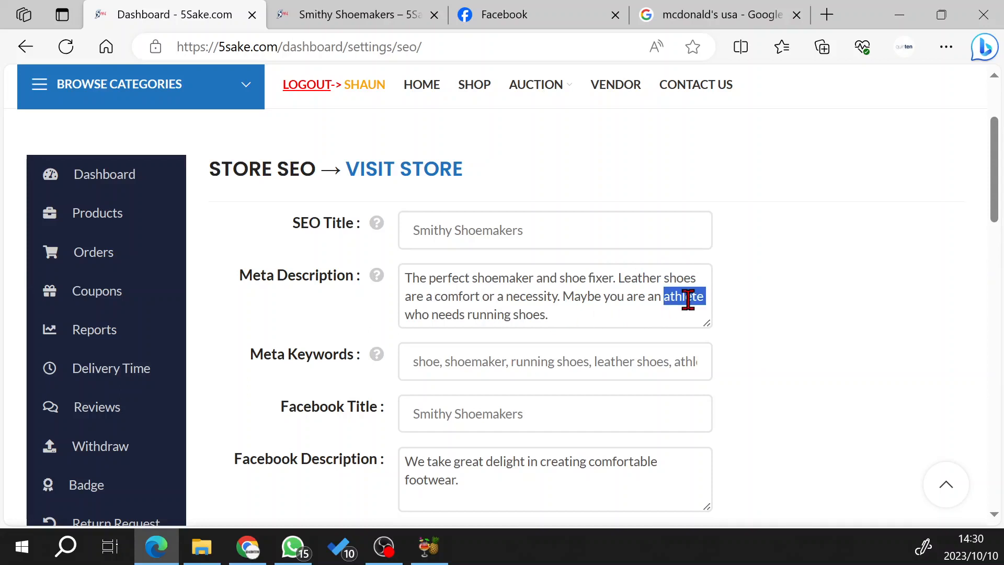
{"action": "double_click", "coordinate": [488, 316]}
{"action": "double_click", "coordinate": [529, 314]}
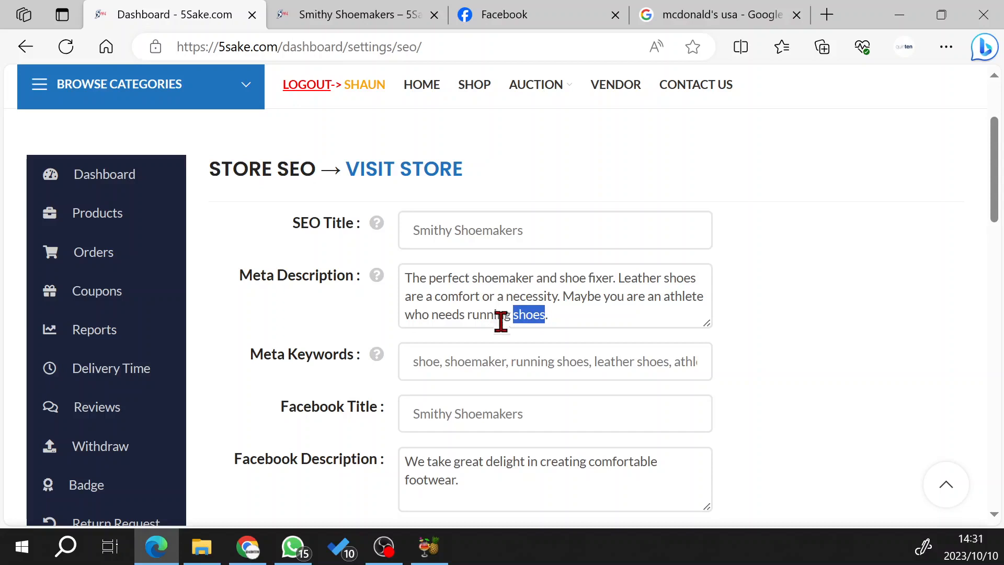
Add "sports" at the end of the store's comma-separated meta keywords.
{"action": "scroll", "coordinate": [617, 338], "scroll_direction": "down", "scroll_amount": 1}
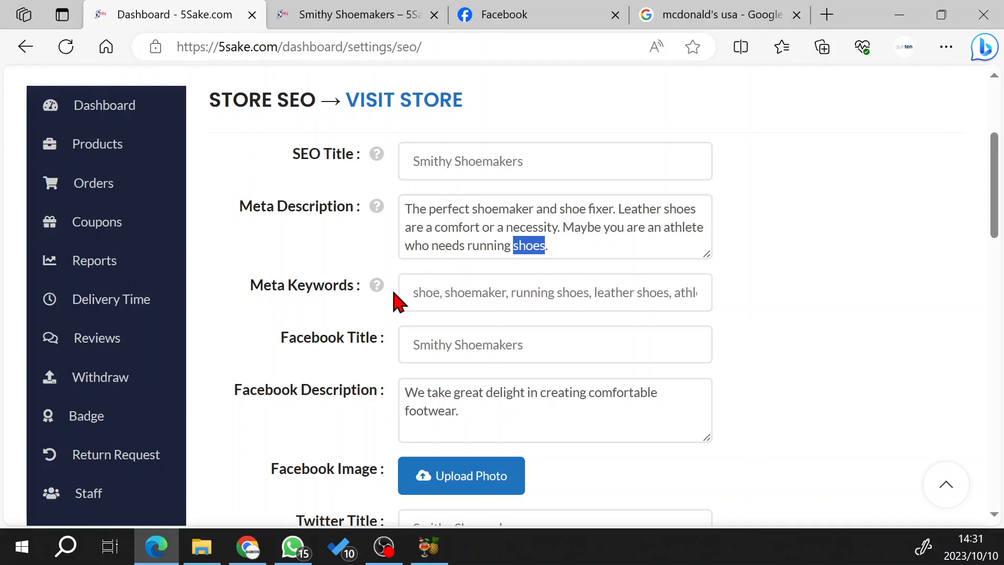
{"action": "mouse_move", "coordinate": [378, 291]}
{"action": "left_click", "coordinate": [628, 293]}
{"action": "key", "text": "Right"}
{"action": "key", "text": "Right"}
{"action": "key", "text": "Right"}
{"action": "key", "text": "Right"}
{"action": "key", "text": "Right"}
{"action": "key", "text": "Right"}
{"action": "key", "text": "Right"}
{"action": "key", "text": "Right"}
{"action": "key", "text": "Right"}
{"action": "key", "text": "Right"}
{"action": "key", "text": "Right"}
{"action": "key", "text": "Right"}
{"action": "key", "text": "Right"}
{"action": "key", "text": "Right"}
{"action": "key", "text": "Right"}
{"action": "key", "text": "Right"}
{"action": "key", "text": "Right"}
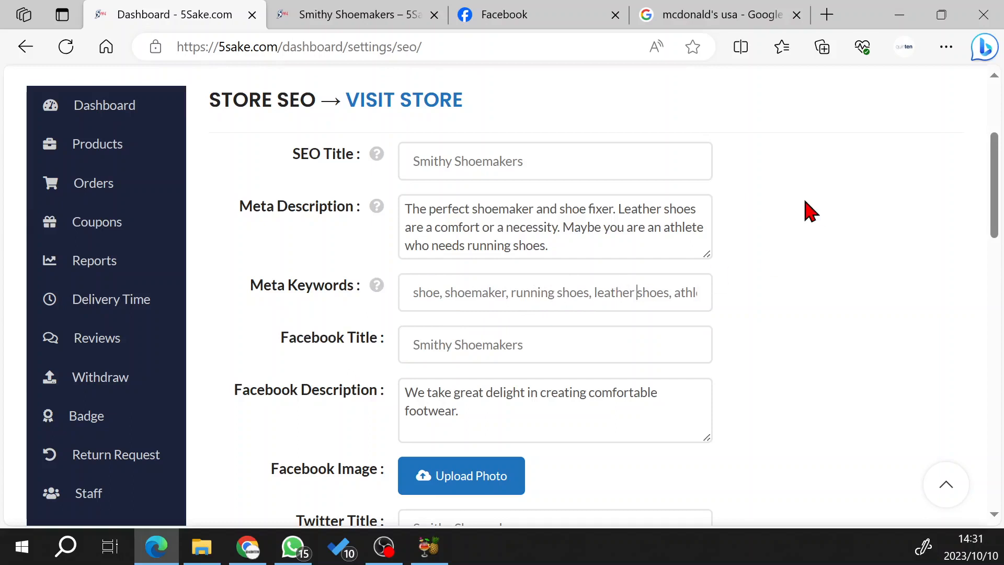
{"action": "type", "text": ", sports"}
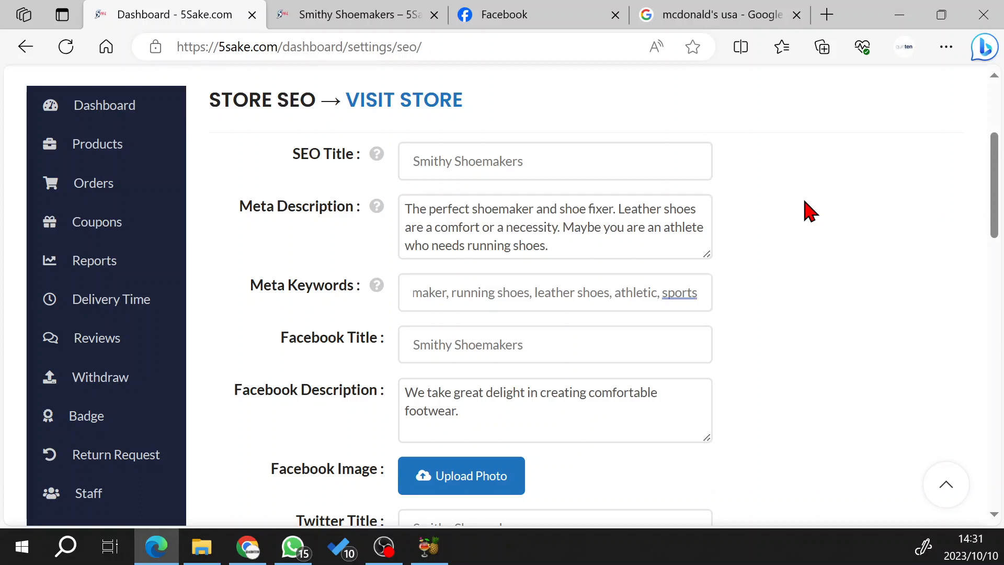
Review the Facebook title and Facebook description by highlighting the text of each field.
{"action": "scroll", "coordinate": [789, 222], "scroll_direction": "down", "scroll_amount": 3}
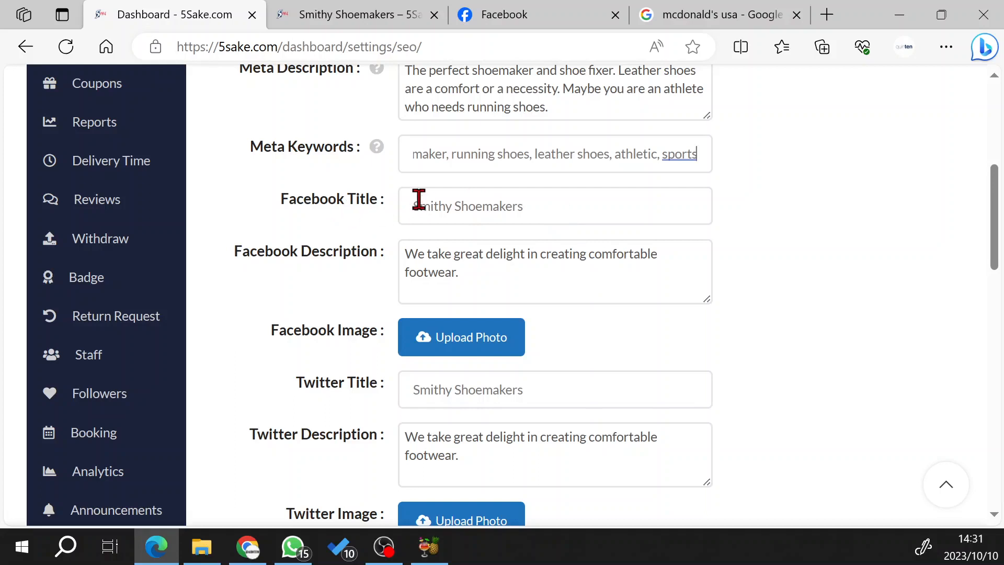
{"action": "left_click_drag", "start_coordinate": [412, 206], "coordinate": [537, 208]}
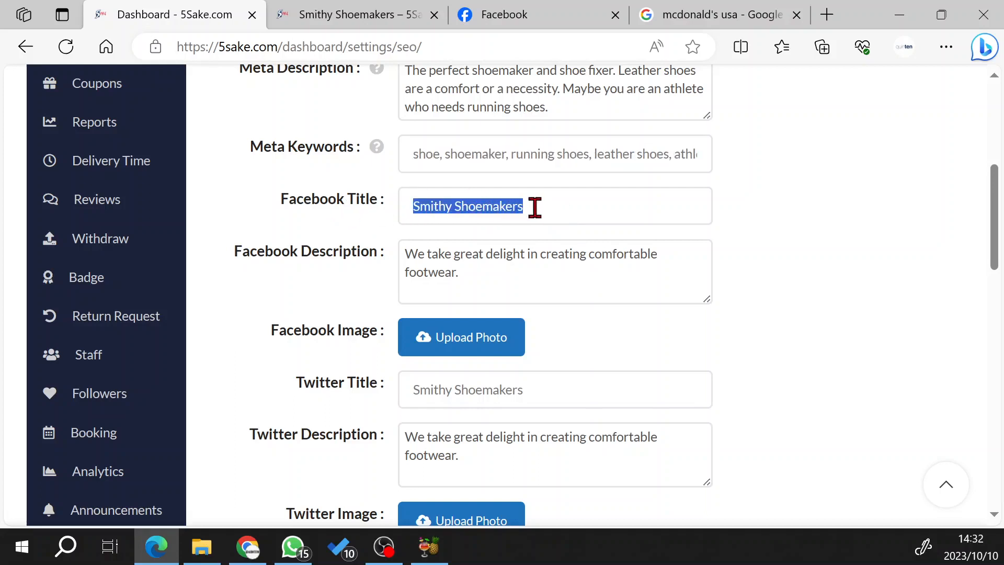
{"action": "left_click", "coordinate": [534, 207]}
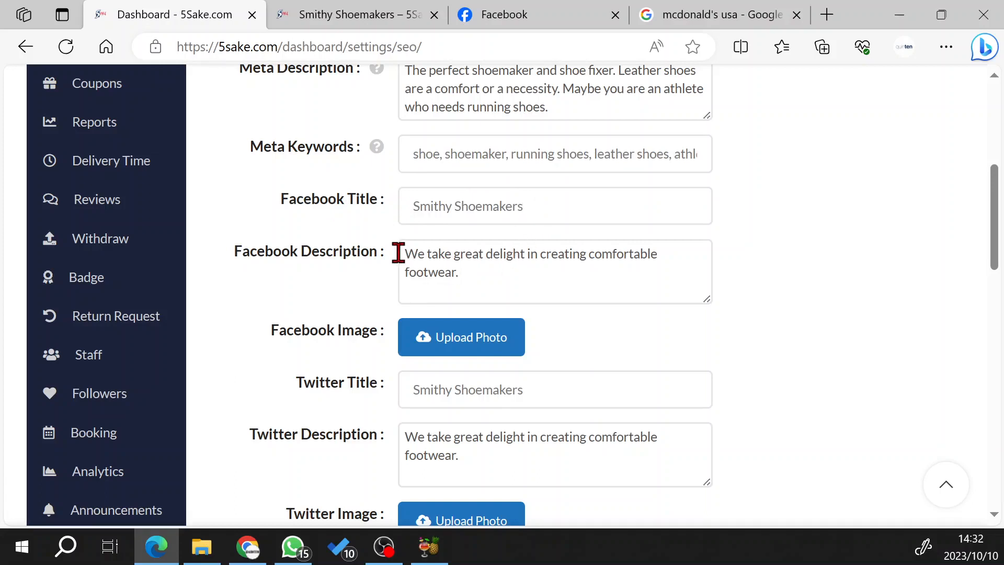
{"action": "left_click_drag", "start_coordinate": [405, 253], "coordinate": [505, 265]}
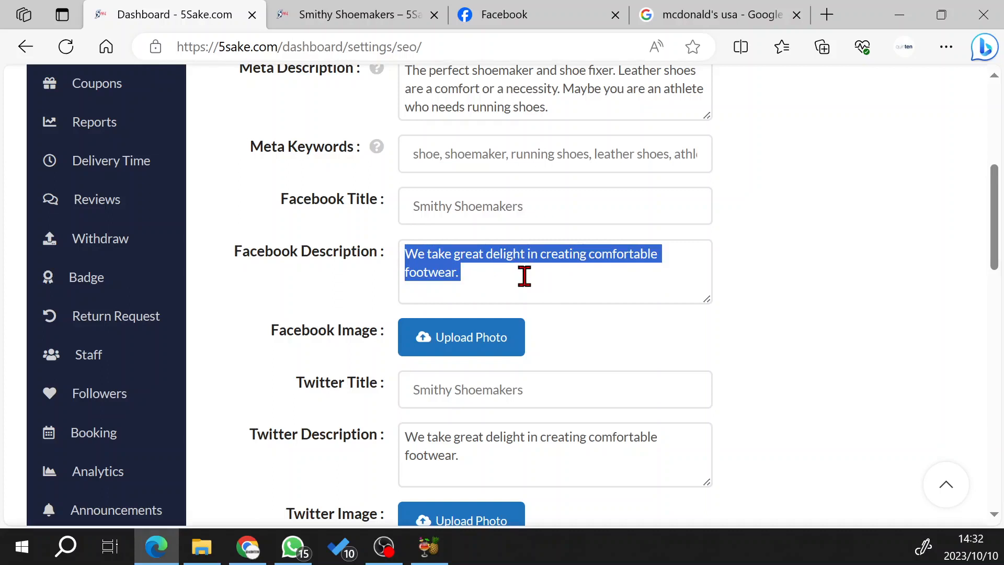
Set the store's Facebook image to cropped-OIP.jpeg from the media library.
{"action": "left_click", "coordinate": [481, 345]}
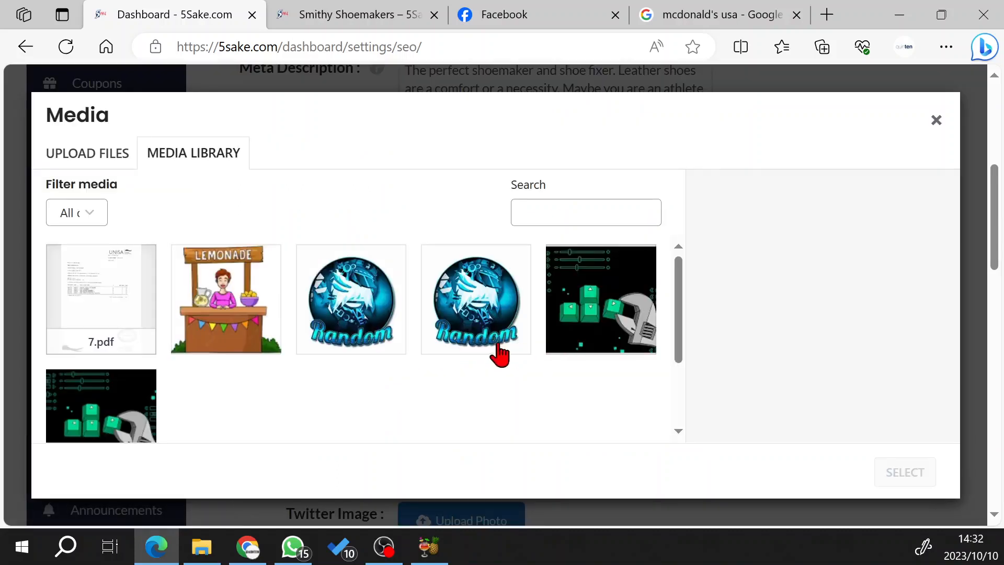
{"action": "left_click", "coordinate": [460, 311]}
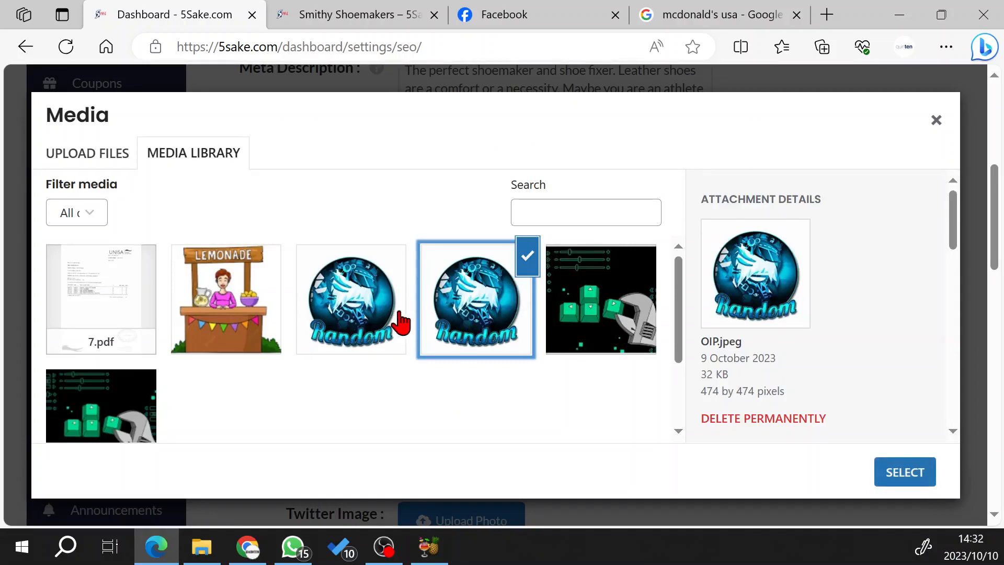
{"action": "left_click", "coordinate": [351, 312]}
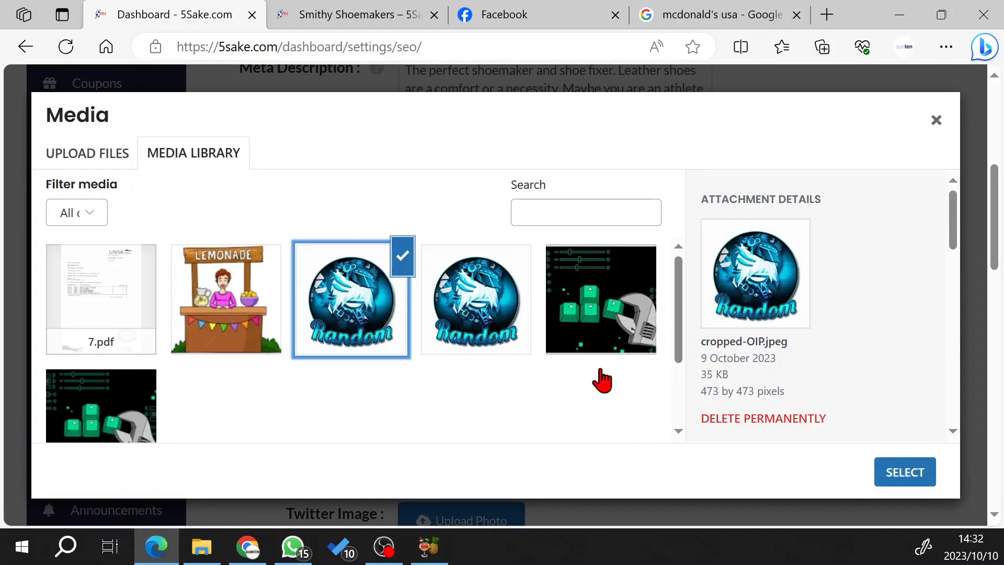
{"action": "left_click", "coordinate": [918, 478]}
Use cropped-OIP.jpeg from the media library as the store's Twitter image.
{"action": "scroll", "coordinate": [809, 349], "scroll_direction": "down", "scroll_amount": 4}
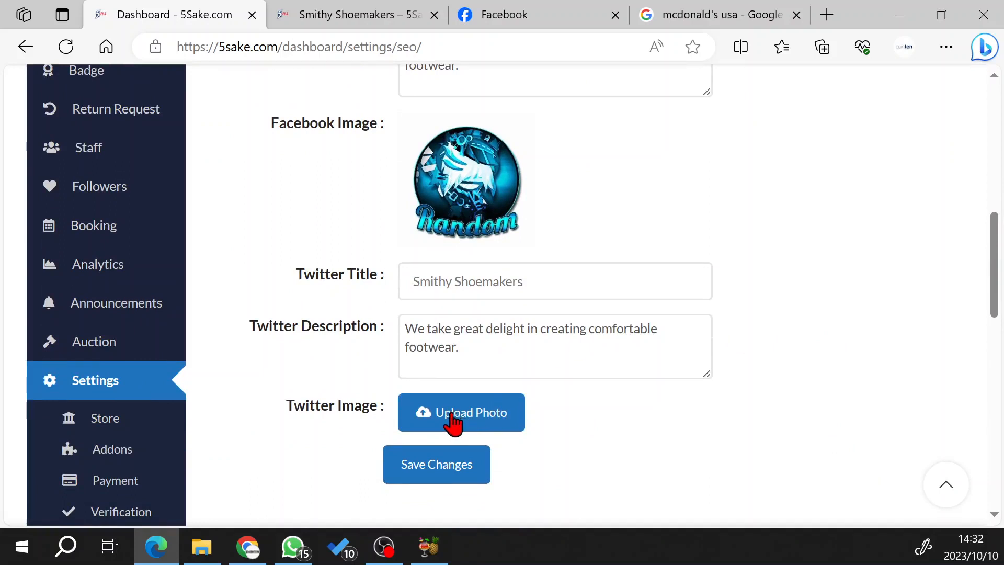
{"action": "left_click", "coordinate": [491, 417]}
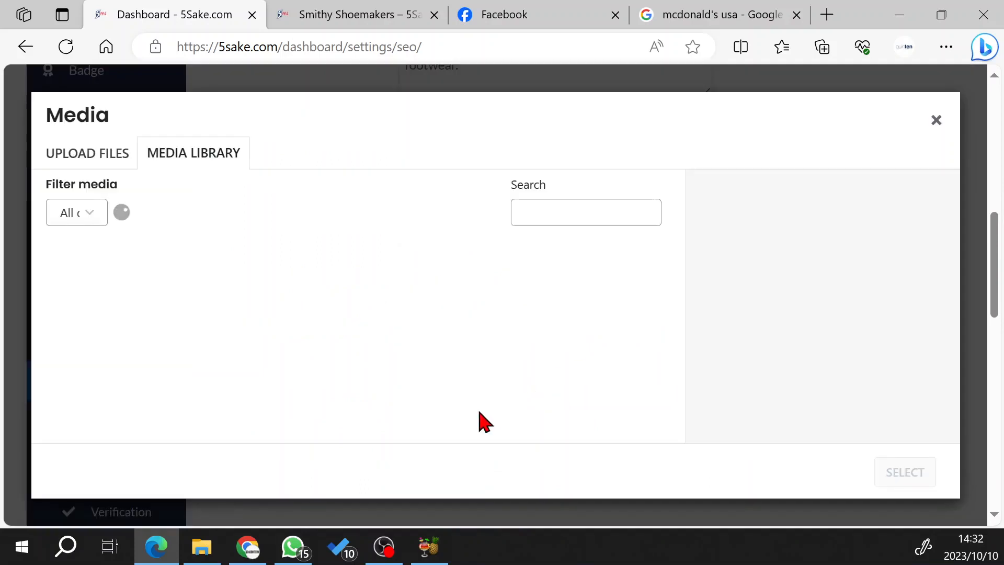
{"action": "left_click", "coordinate": [351, 297]}
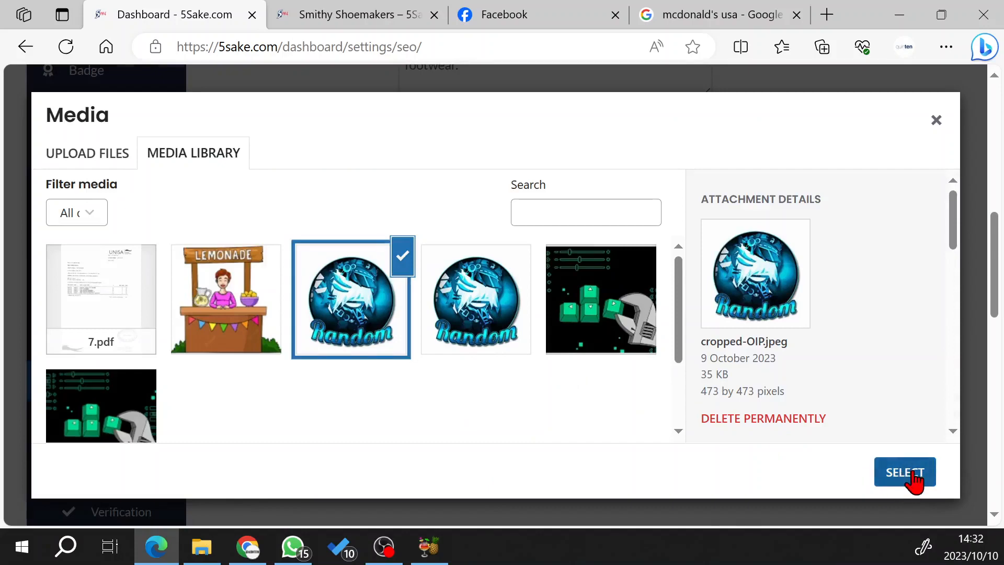
{"action": "left_click", "coordinate": [909, 473]}
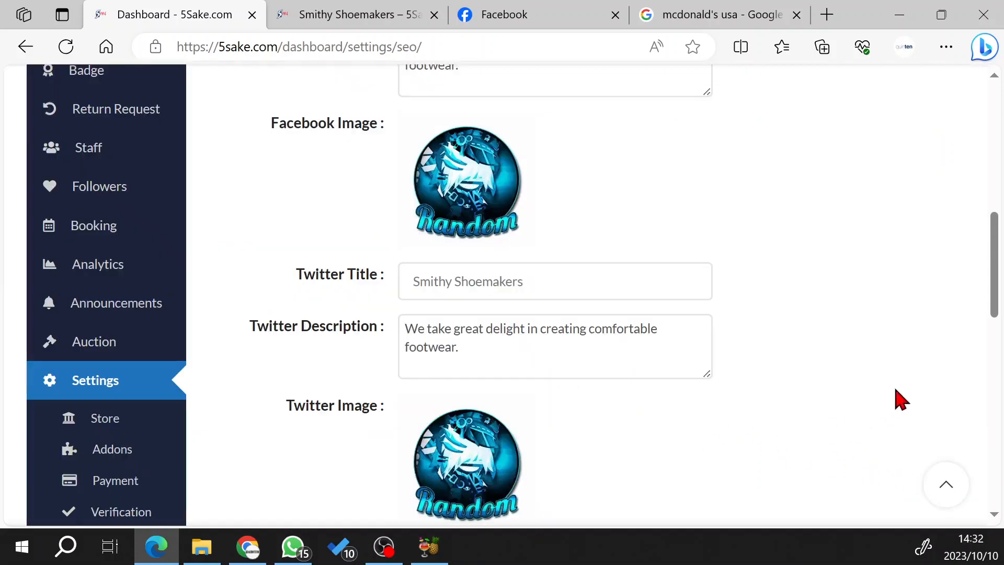
Review the Facebook and Twitter fields and save the Store SEO changes.
{"action": "scroll", "coordinate": [896, 399], "scroll_direction": "down", "scroll_amount": 4}
{"action": "scroll", "coordinate": [898, 363], "scroll_direction": "up", "scroll_amount": 1}
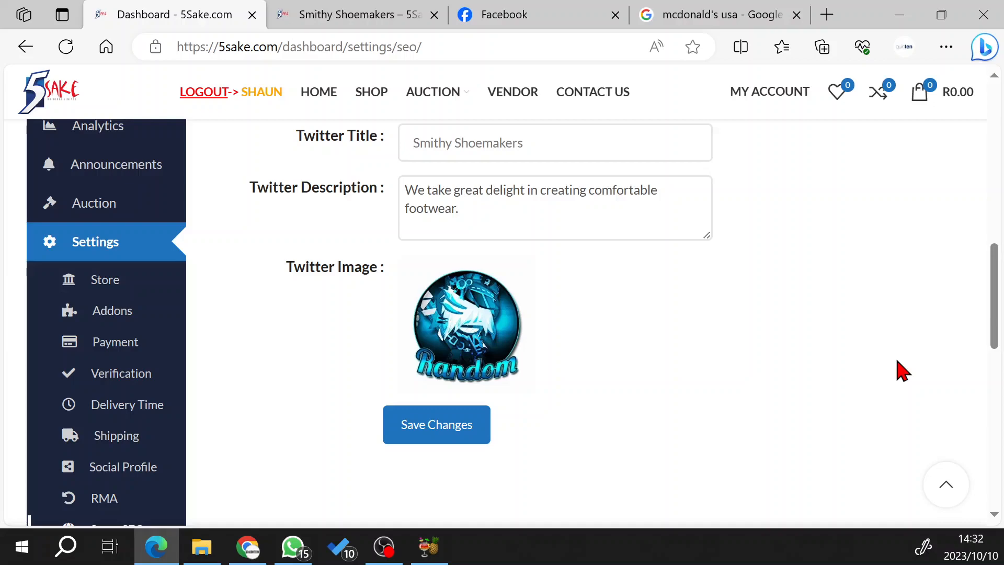
{"action": "scroll", "coordinate": [898, 369], "scroll_direction": "up", "scroll_amount": 6}
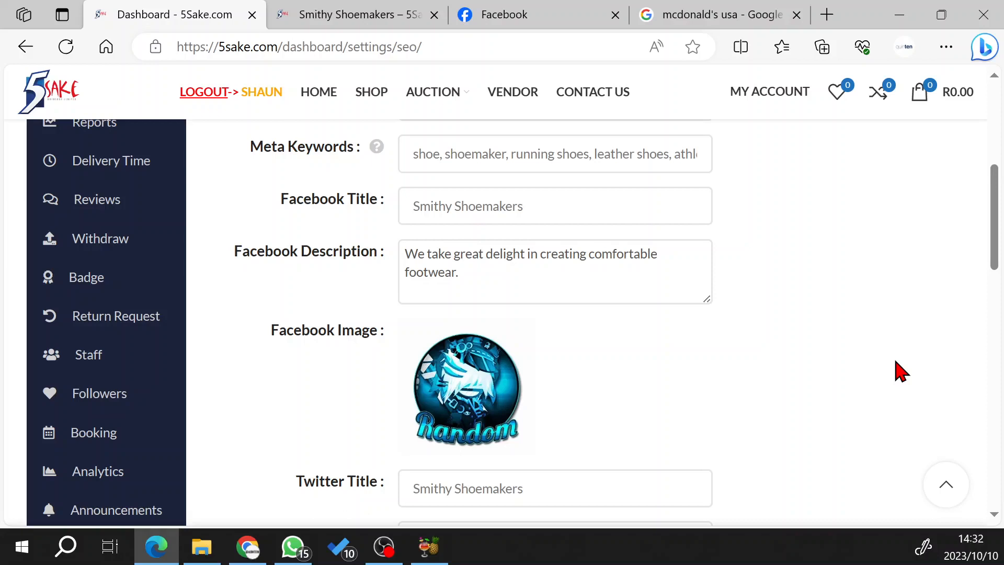
{"action": "scroll", "coordinate": [860, 382], "scroll_direction": "down", "scroll_amount": 1}
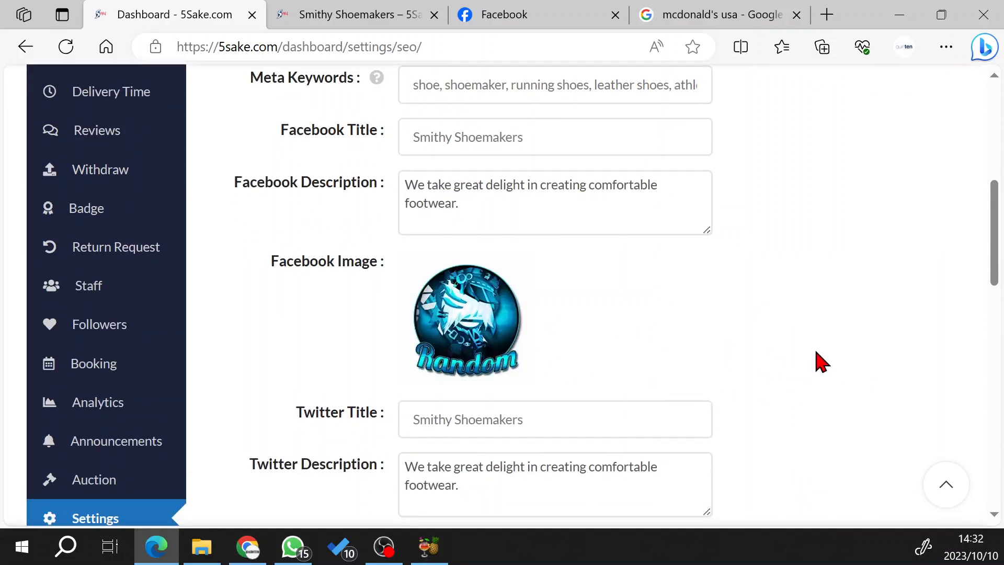
{"action": "scroll", "coordinate": [858, 338], "scroll_direction": "down", "scroll_amount": 2}
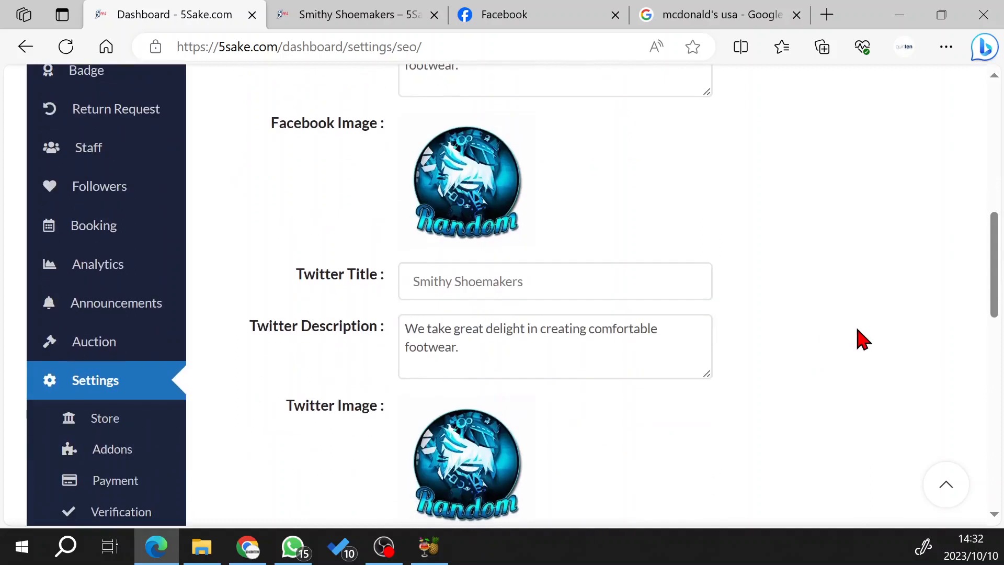
{"action": "scroll", "coordinate": [852, 329], "scroll_direction": "down", "scroll_amount": 4}
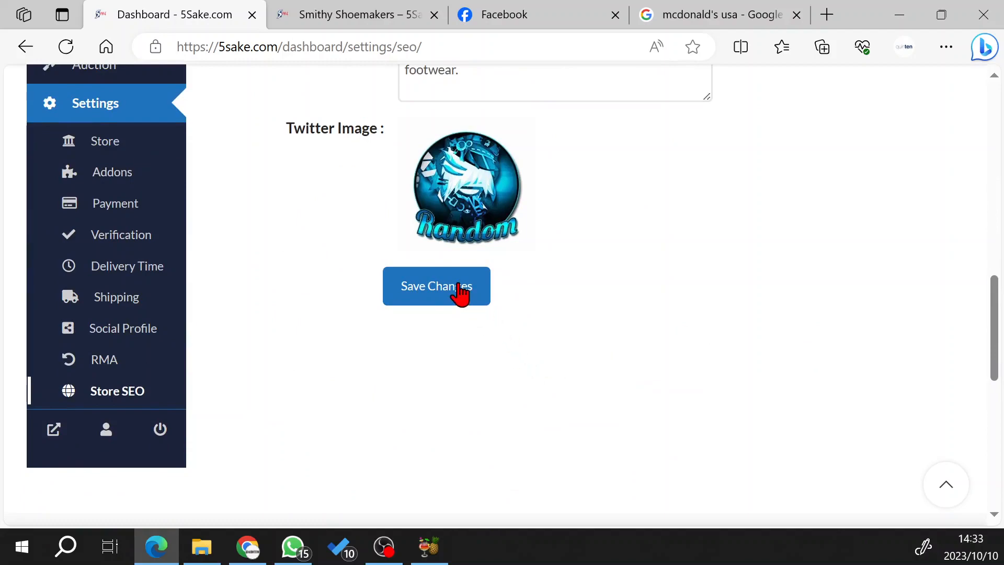
{"action": "scroll", "coordinate": [766, 336], "scroll_direction": "up", "scroll_amount": 1}
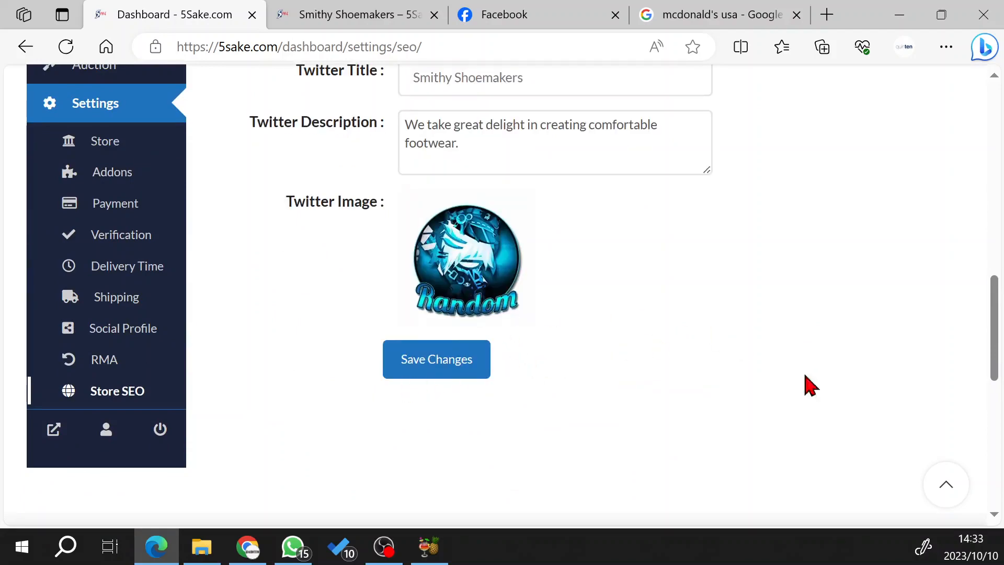
{"action": "scroll", "coordinate": [810, 386], "scroll_direction": "up", "scroll_amount": 11}
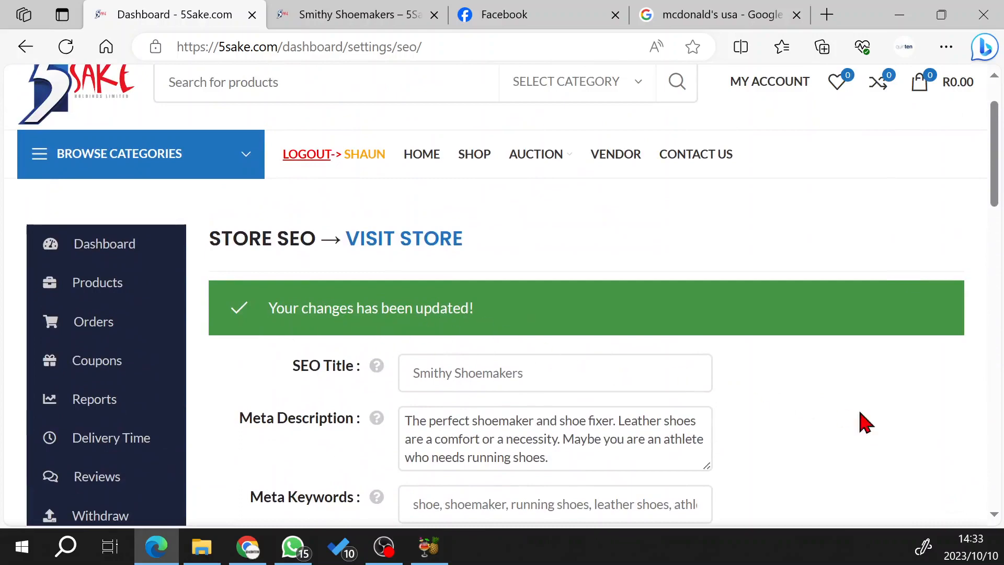
{"action": "scroll", "coordinate": [885, 437], "scroll_direction": "down", "scroll_amount": 8}
{"action": "scroll", "coordinate": [887, 430], "scroll_direction": "up", "scroll_amount": 10}
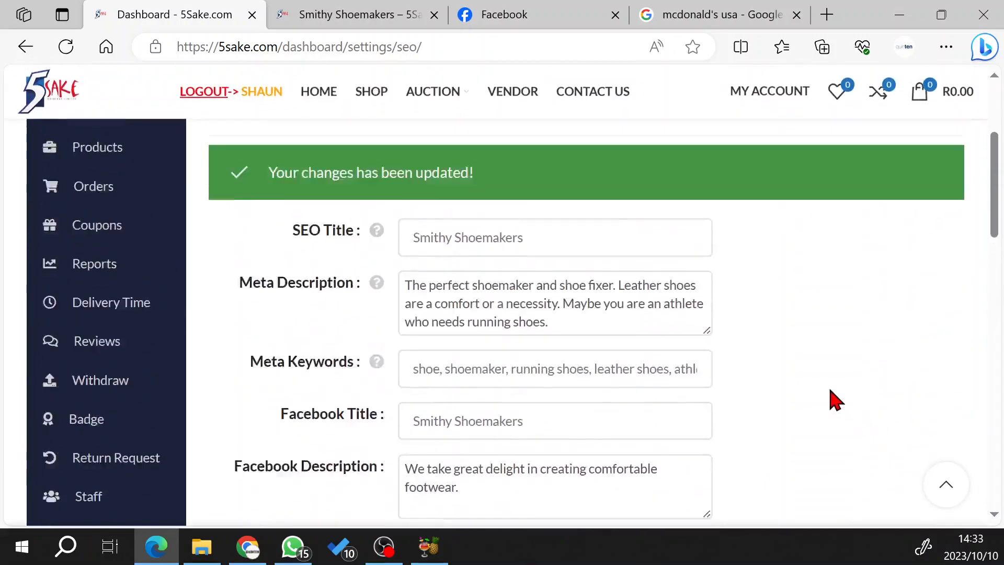
Reload the Smithy Shoemakers store page and open its Facebook share page.
{"action": "left_click", "coordinate": [352, 17]}
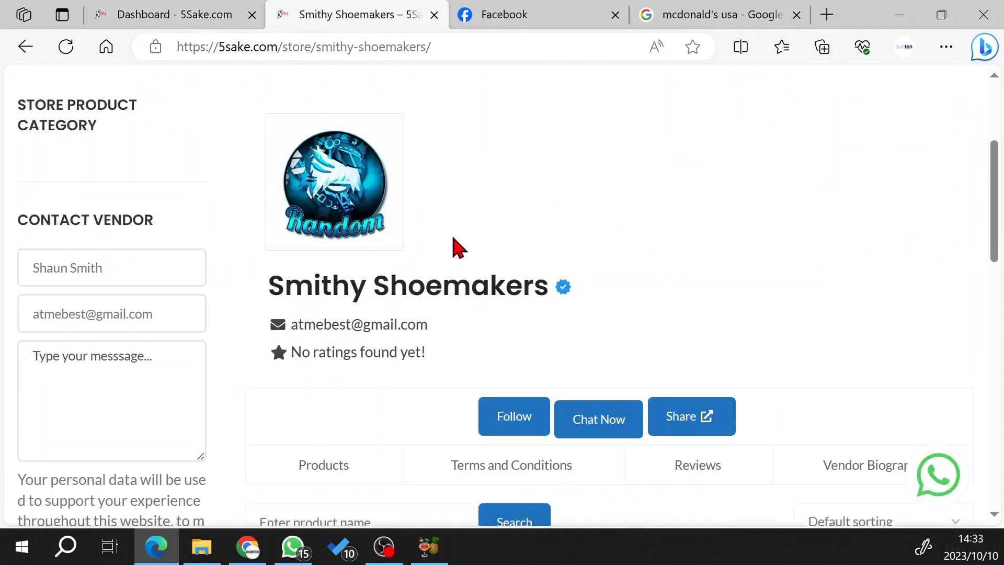
{"action": "left_click", "coordinate": [67, 47]}
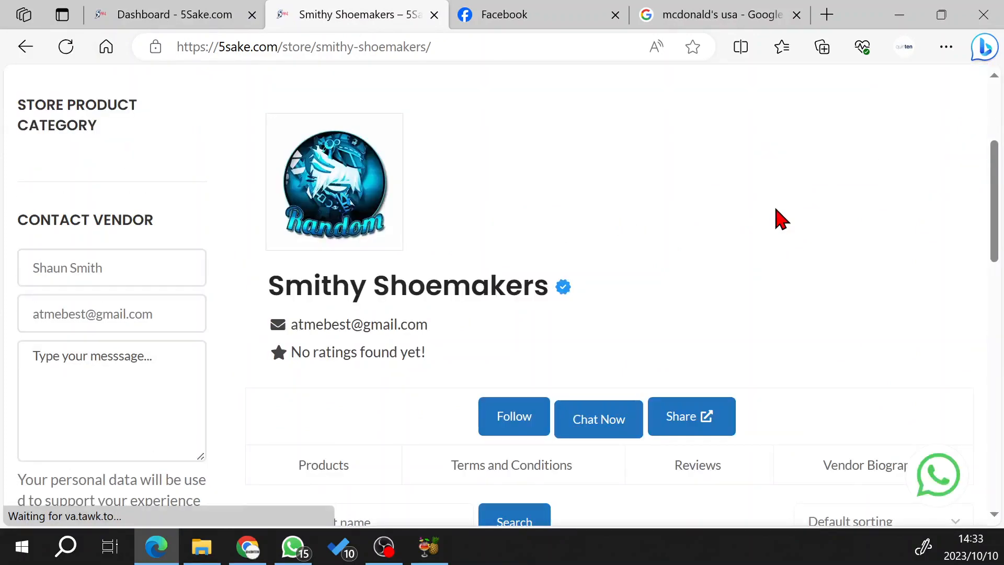
{"action": "left_click", "coordinate": [704, 427]}
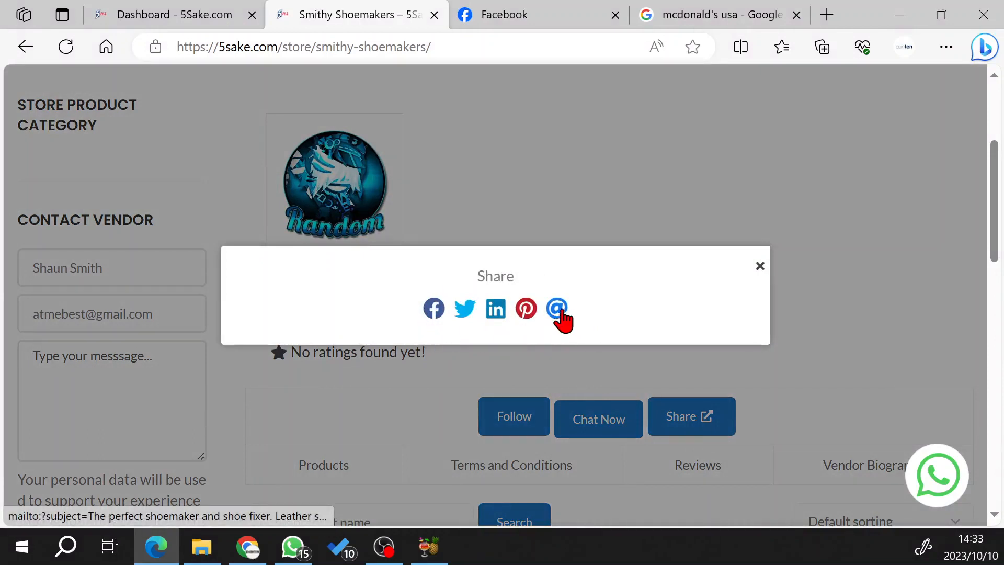
{"action": "left_click", "coordinate": [433, 309]}
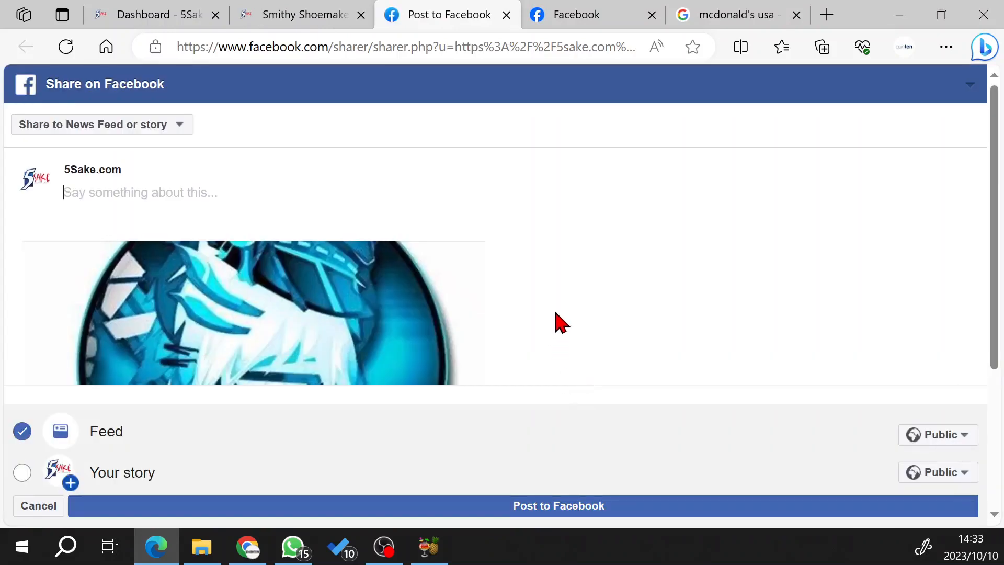
Examine the Facebook share preview, checking the store's image, title, description and the post text area.
{"action": "scroll", "coordinate": [570, 315], "scroll_direction": "down", "scroll_amount": 3}
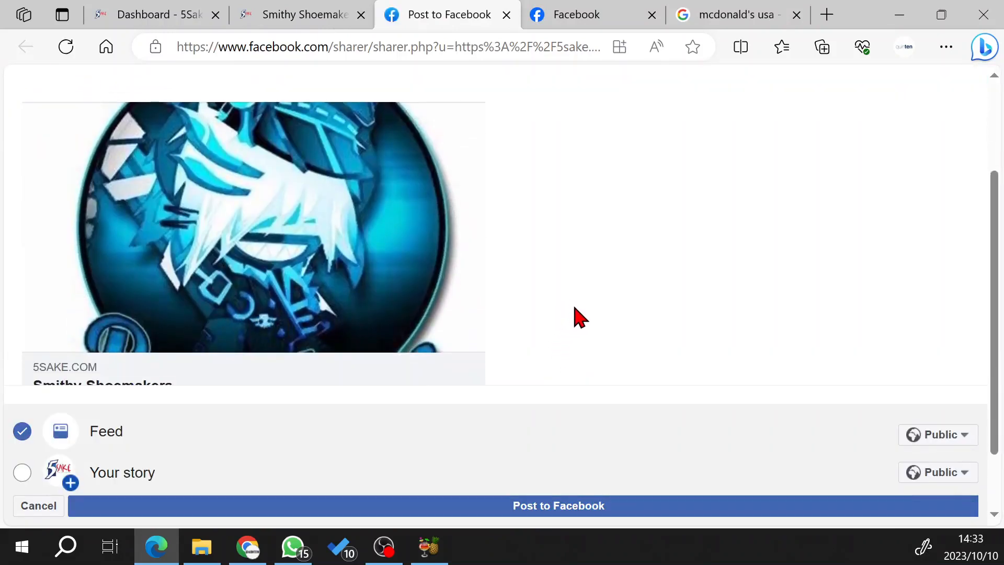
{"action": "scroll", "coordinate": [576, 317], "scroll_direction": "down", "scroll_amount": 2}
{"action": "scroll", "coordinate": [575, 318], "scroll_direction": "up", "scroll_amount": 4}
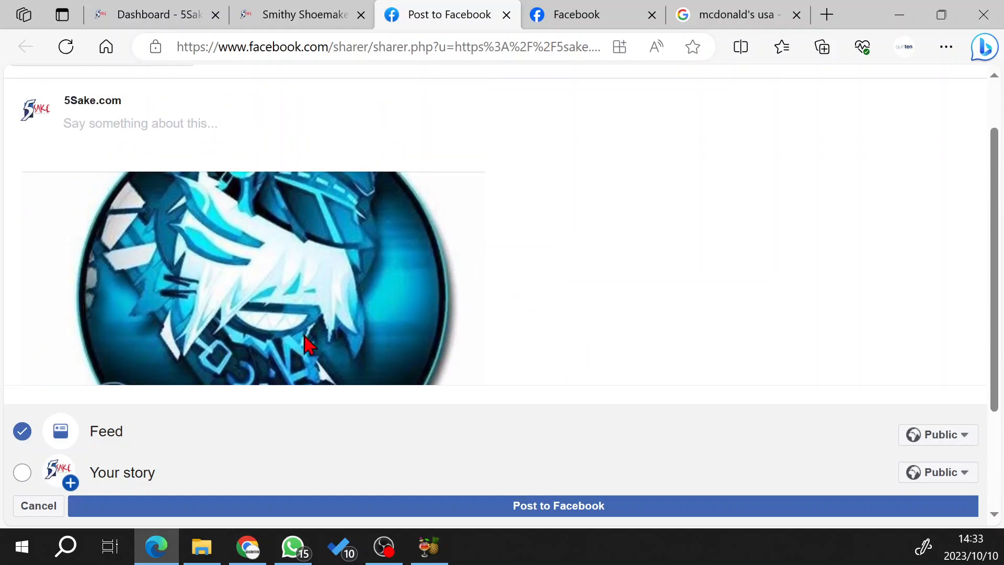
{"action": "scroll", "coordinate": [366, 300], "scroll_direction": "up", "scroll_amount": 2}
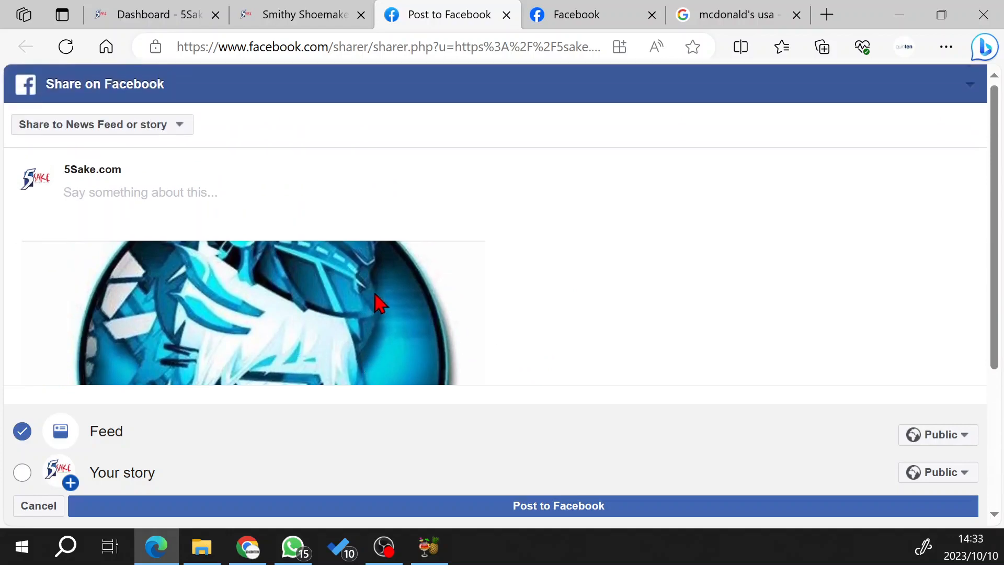
{"action": "scroll", "coordinate": [439, 299], "scroll_direction": "down", "scroll_amount": 3}
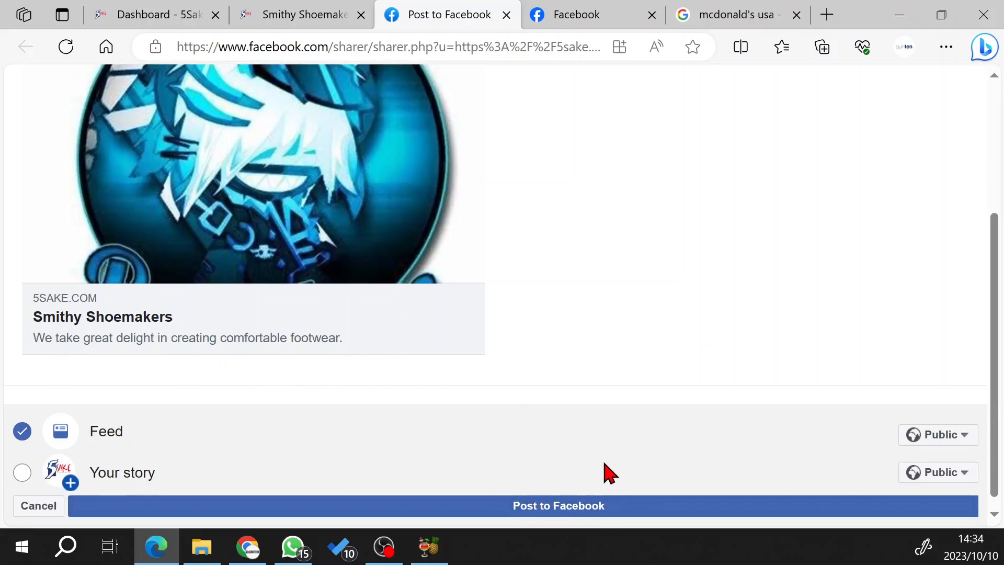
{"action": "scroll", "coordinate": [543, 408], "scroll_direction": "up", "scroll_amount": 3}
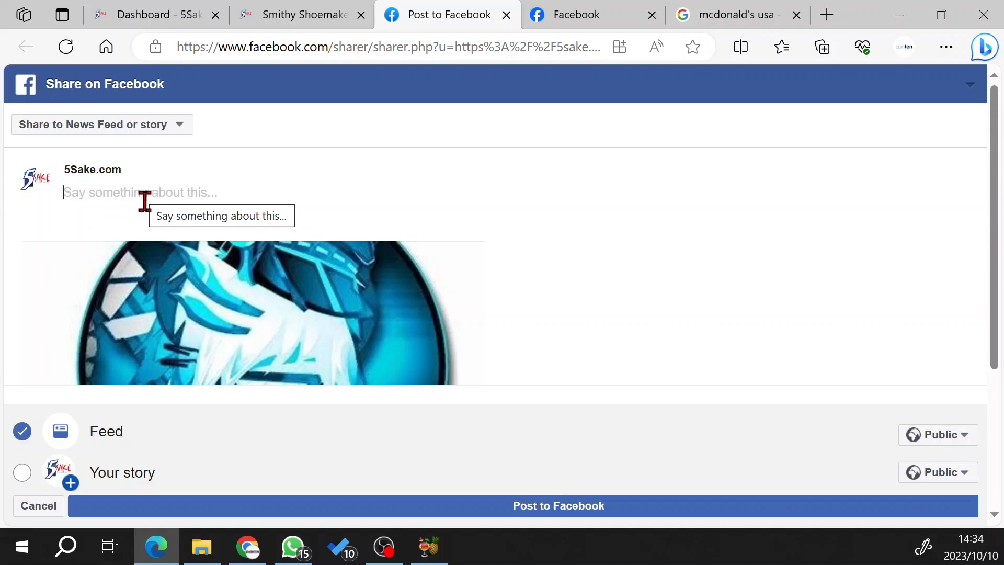
Close the Facebook share page and the store's share dialog, and return to the Store SEO settings.
{"action": "left_click", "coordinate": [508, 15]}
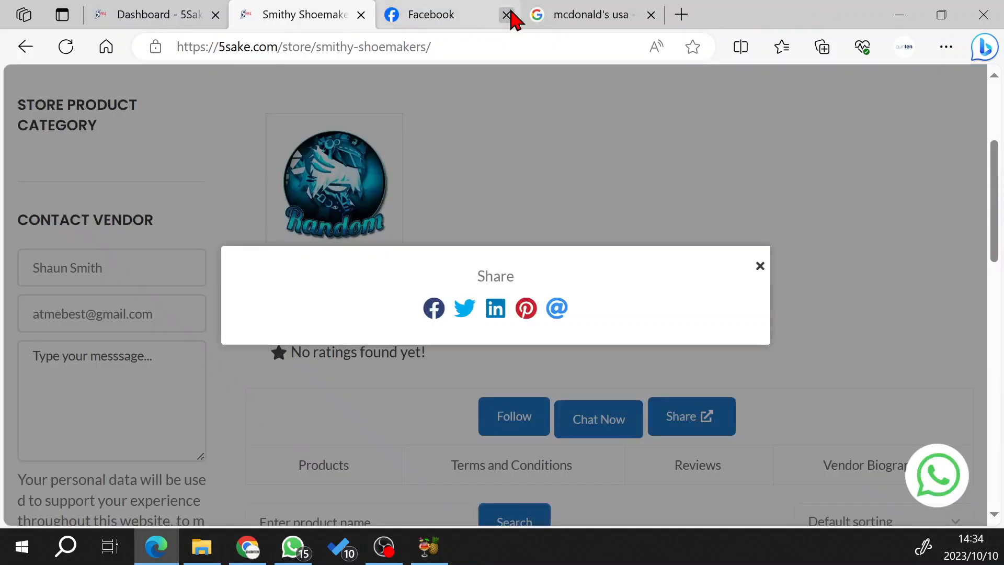
{"action": "left_click", "coordinate": [212, 162]}
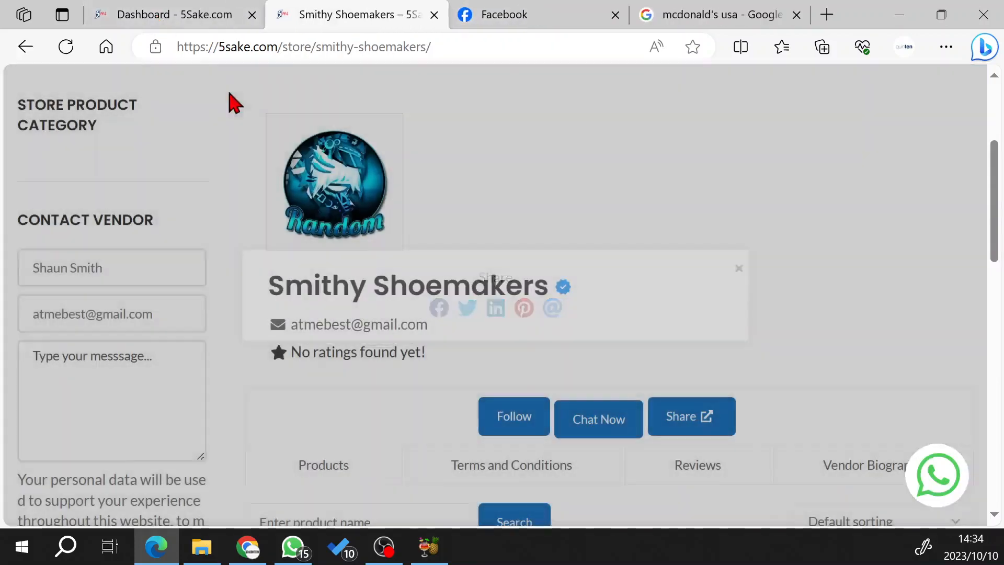
{"action": "left_click", "coordinate": [199, 19]}
{"action": "scroll", "coordinate": [851, 395], "scroll_direction": "down", "scroll_amount": 12}
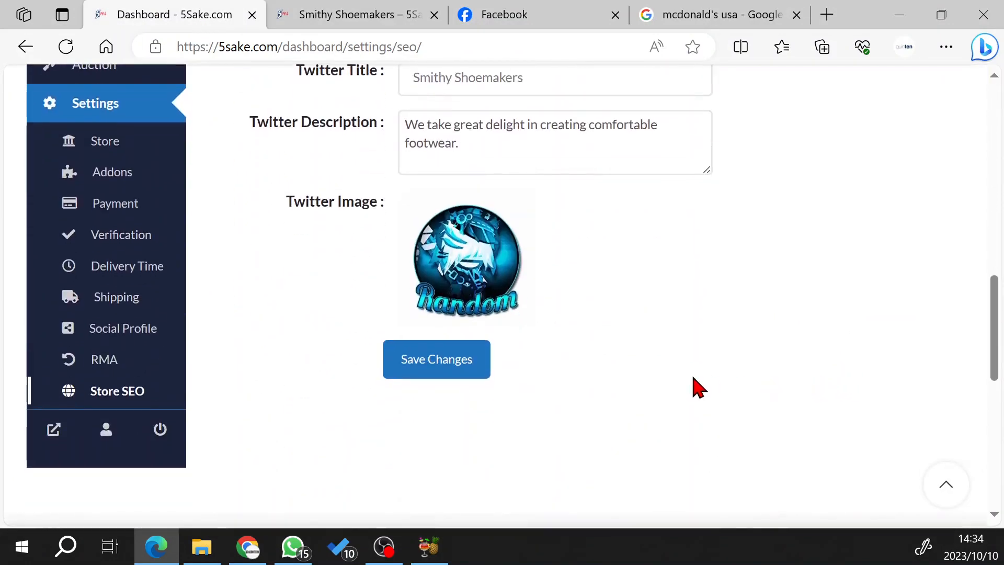
{"action": "scroll", "coordinate": [694, 387], "scroll_direction": "up", "scroll_amount": 15}
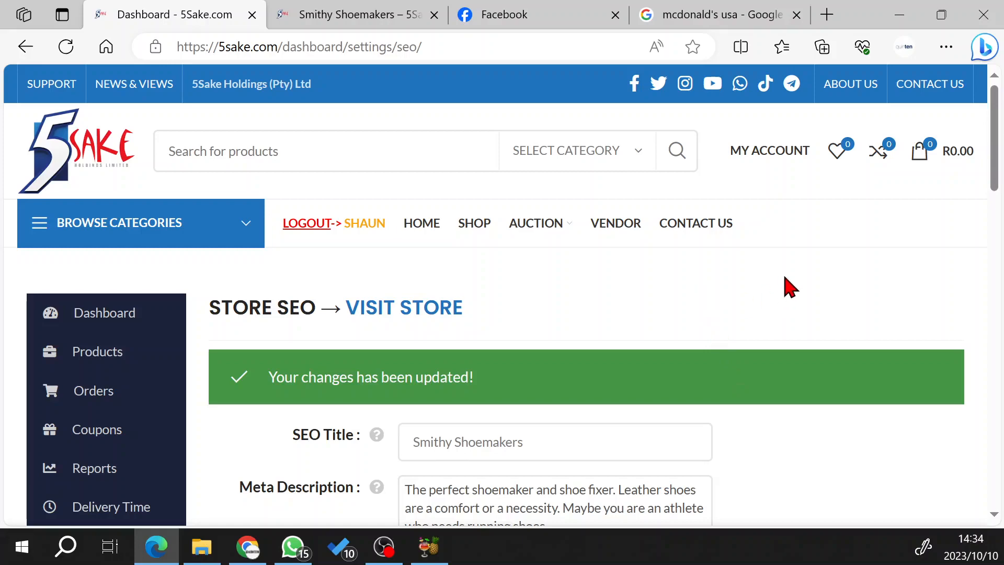
{"action": "scroll", "coordinate": [762, 298], "scroll_direction": "down", "scroll_amount": 15}
{"action": "scroll", "coordinate": [781, 320], "scroll_direction": "down", "scroll_amount": 4}
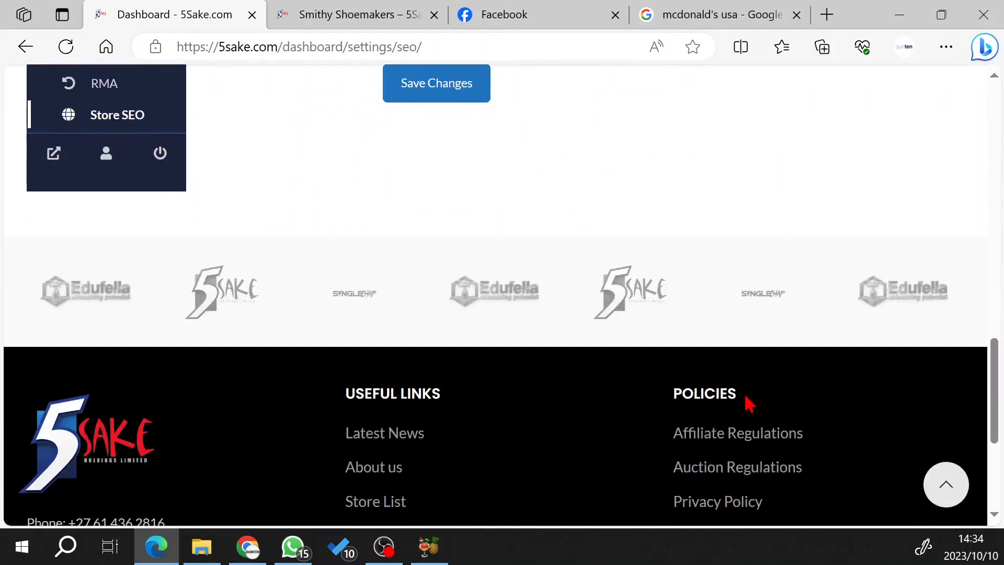